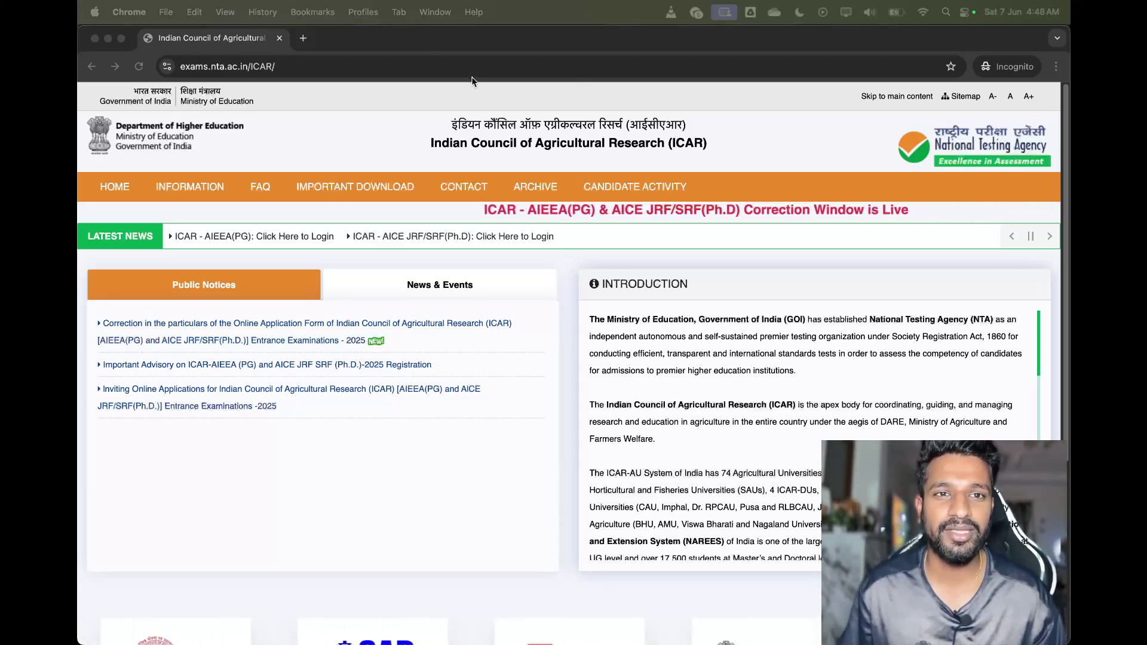
In a new Incognito tab, search 'ntaicar' and open the ICAR AIEEA(PG) candidate login page
{"action": "left_click", "coordinate": [304, 40]}
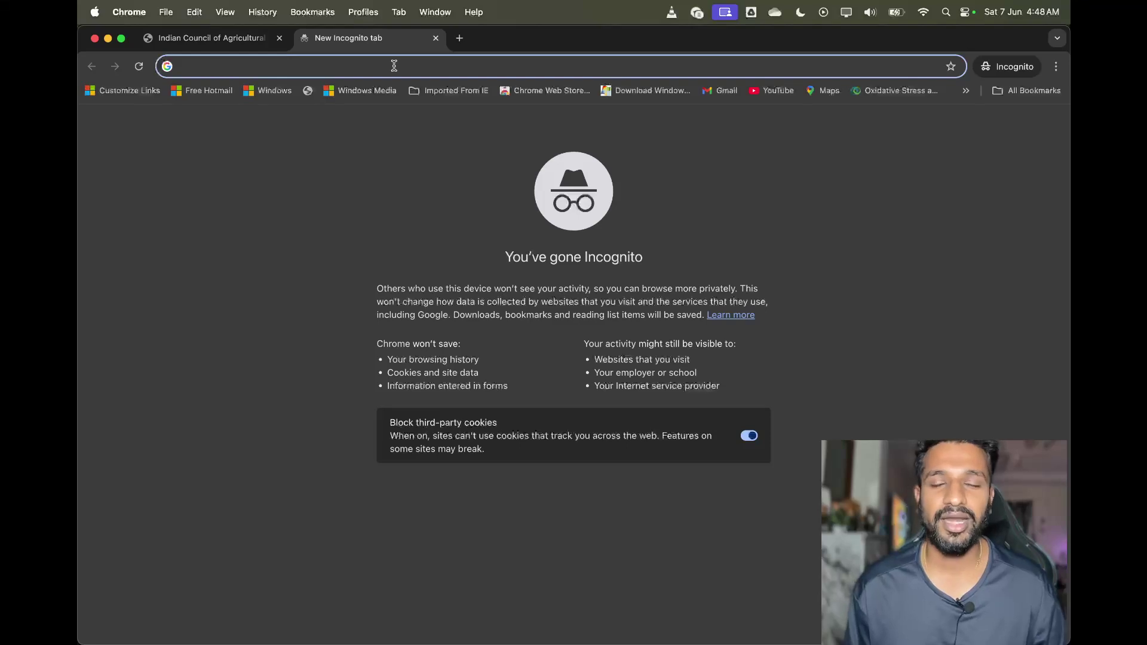
{"action": "type", "text": "ntaicar"}
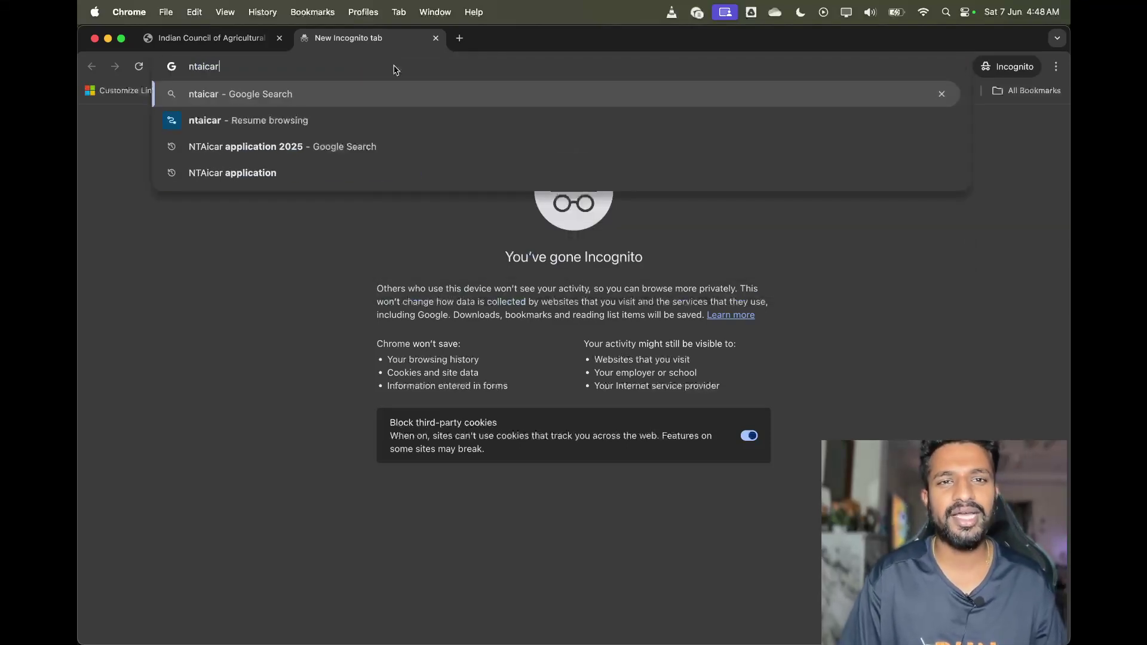
{"action": "key", "text": "Return"}
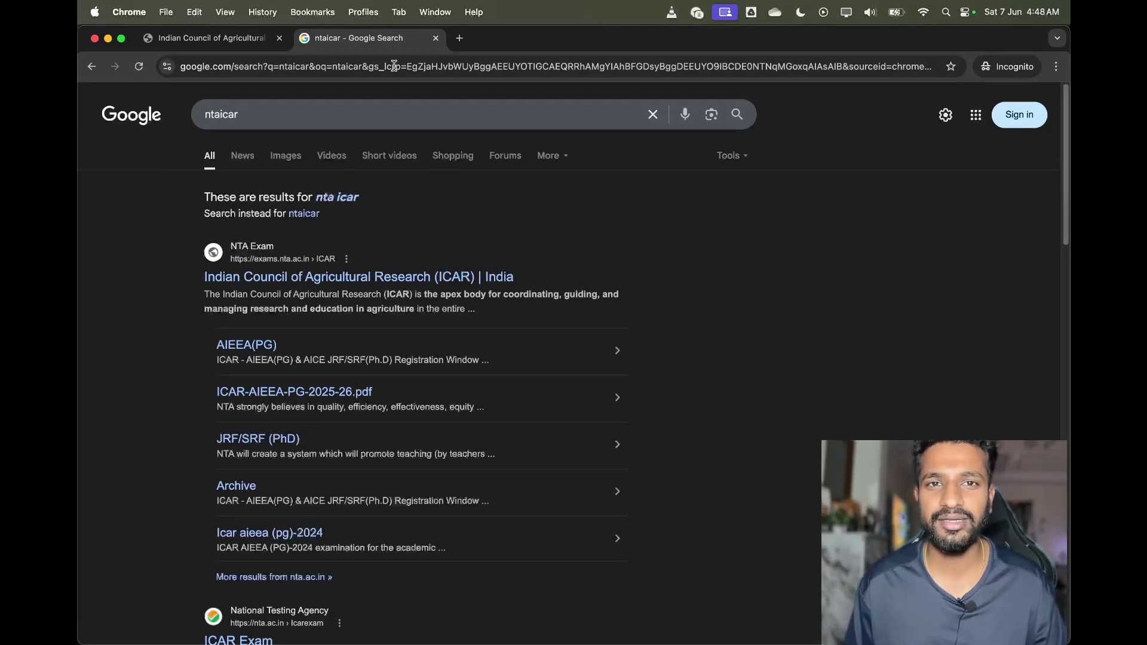
{"action": "left_click", "coordinate": [284, 279]}
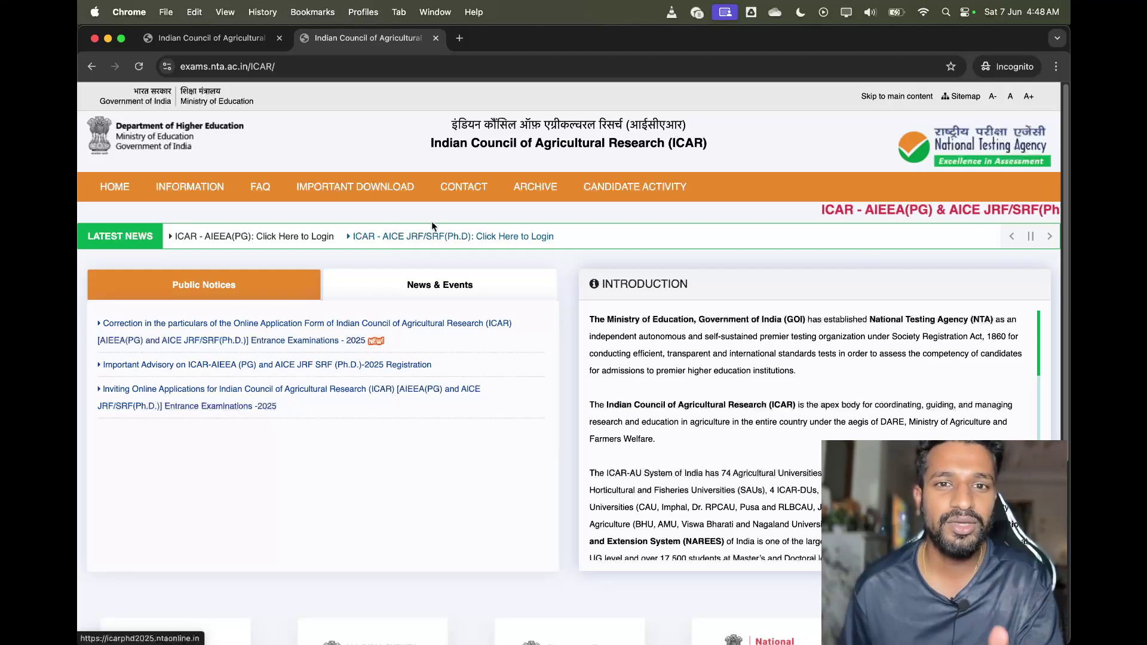
{"action": "left_click", "coordinate": [270, 237]}
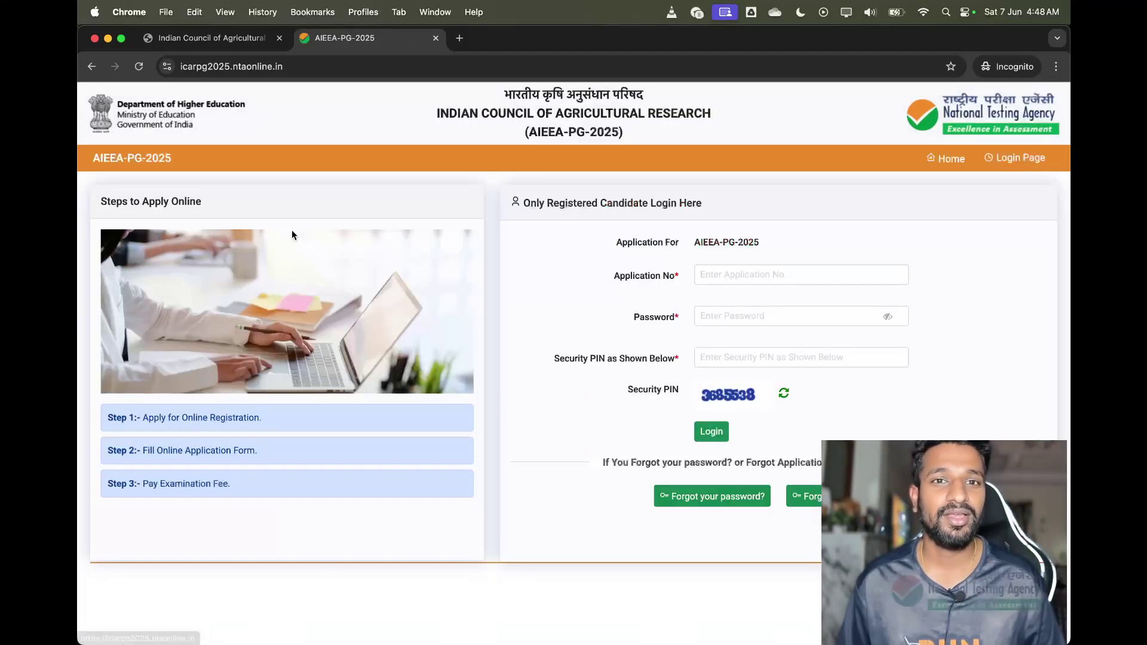
Sign in with the application number, password and security PIN, then return to the ICAR homepage tab
{"action": "left_click", "coordinate": [736, 269]}
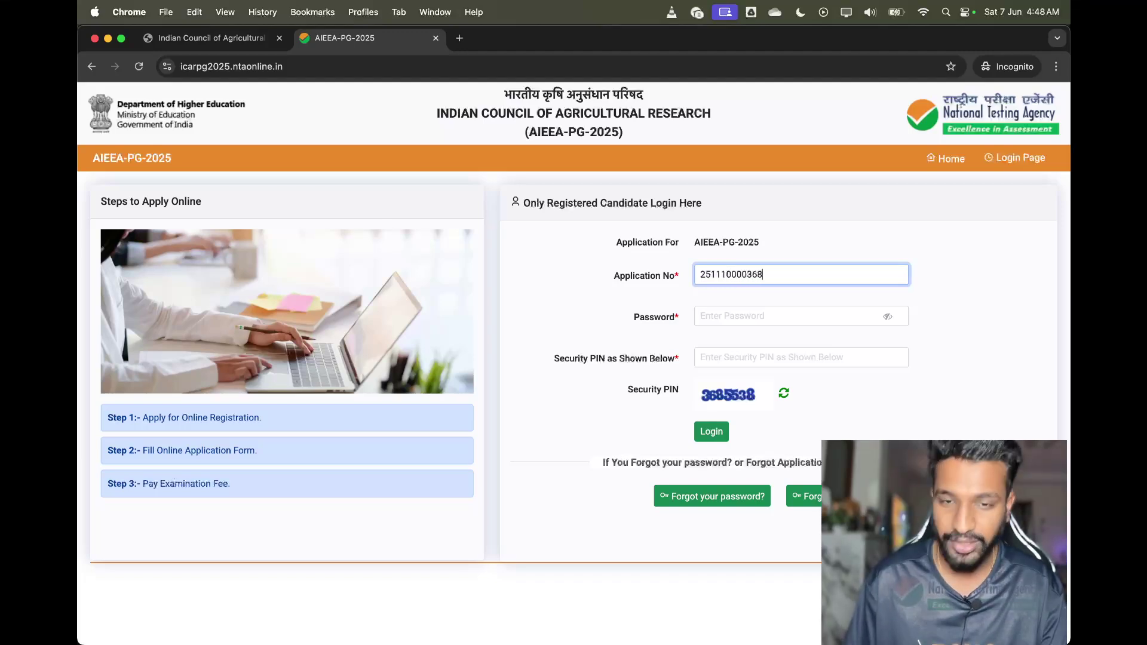
{"action": "left_click", "coordinate": [754, 325]}
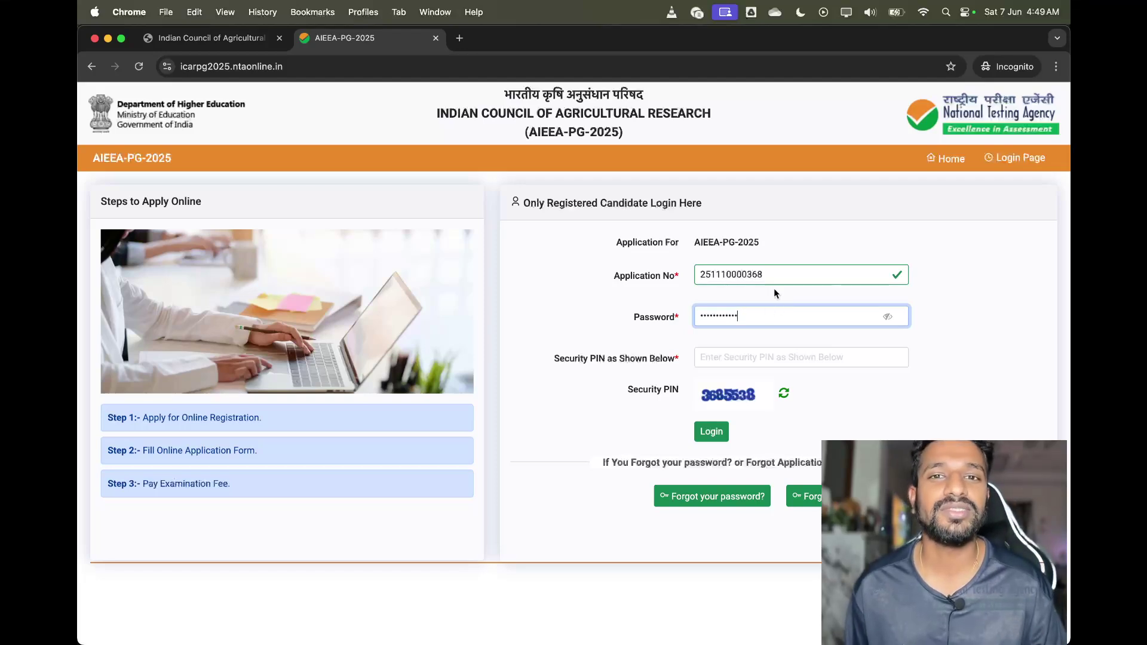
{"action": "left_click", "coordinate": [733, 361]}
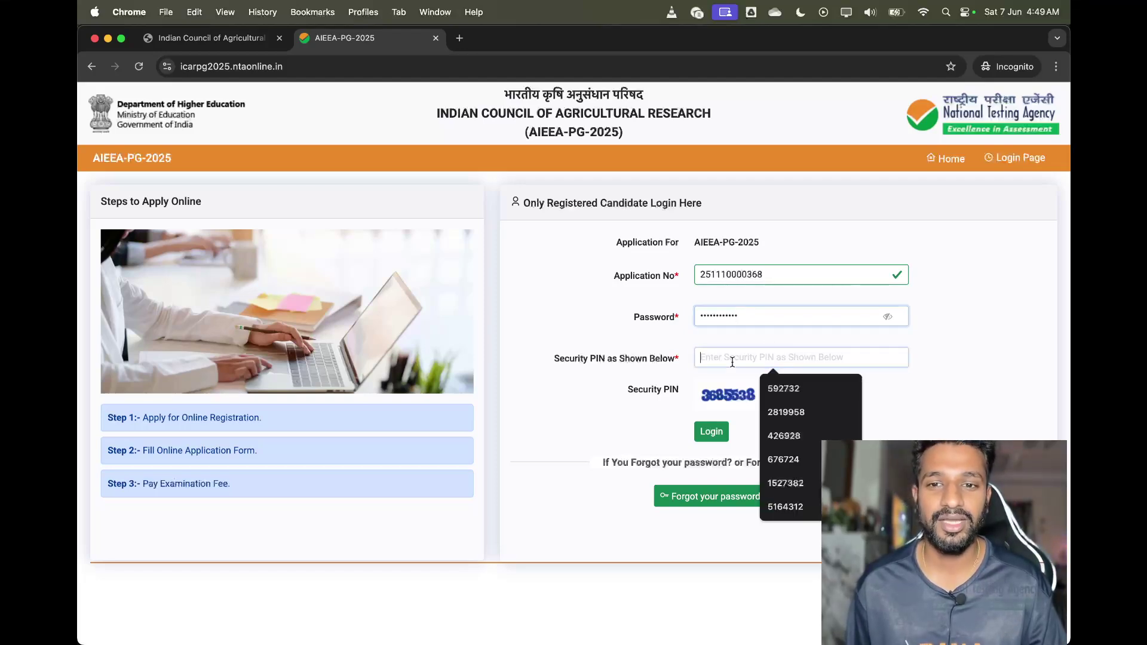
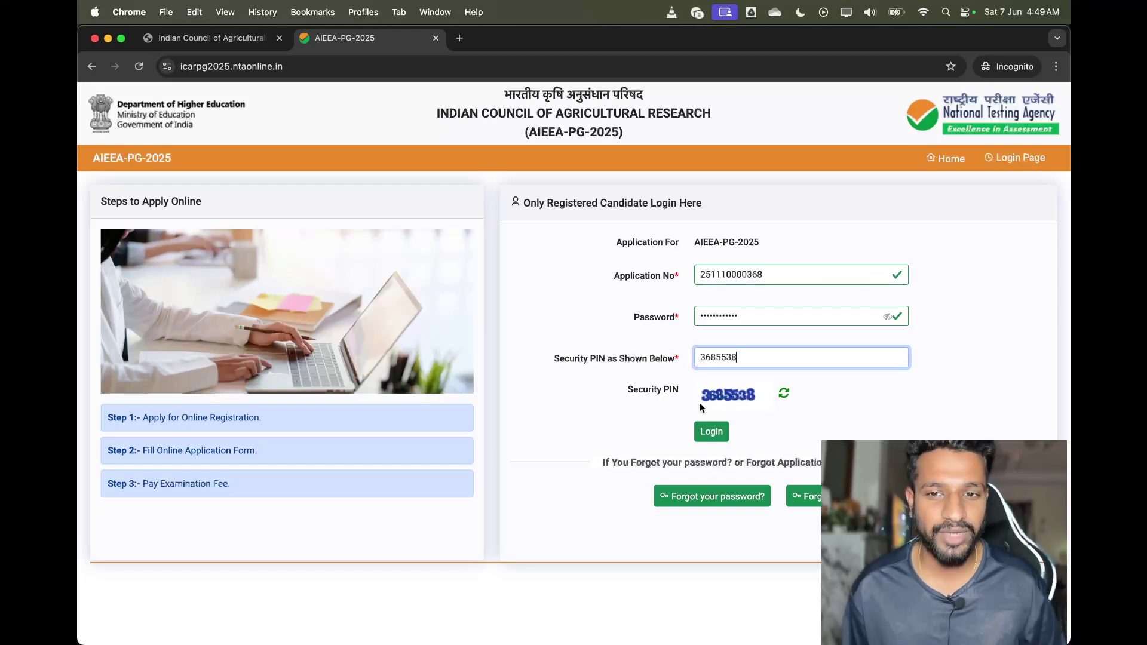
{"action": "left_click", "coordinate": [711, 432]}
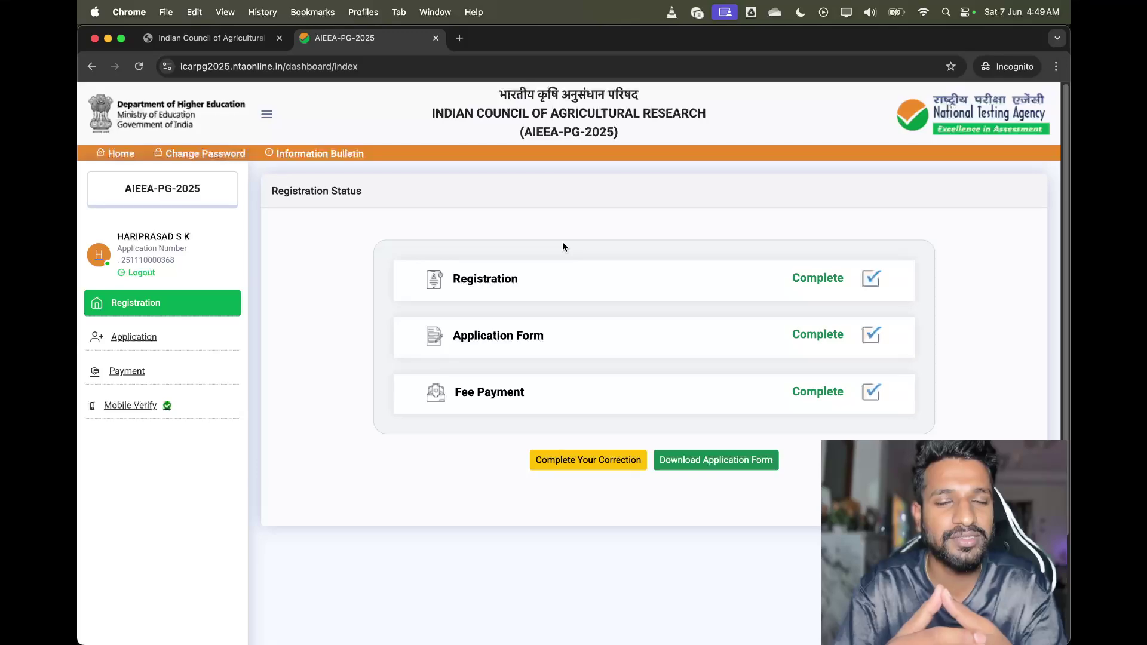
{"action": "left_click", "coordinate": [209, 37]}
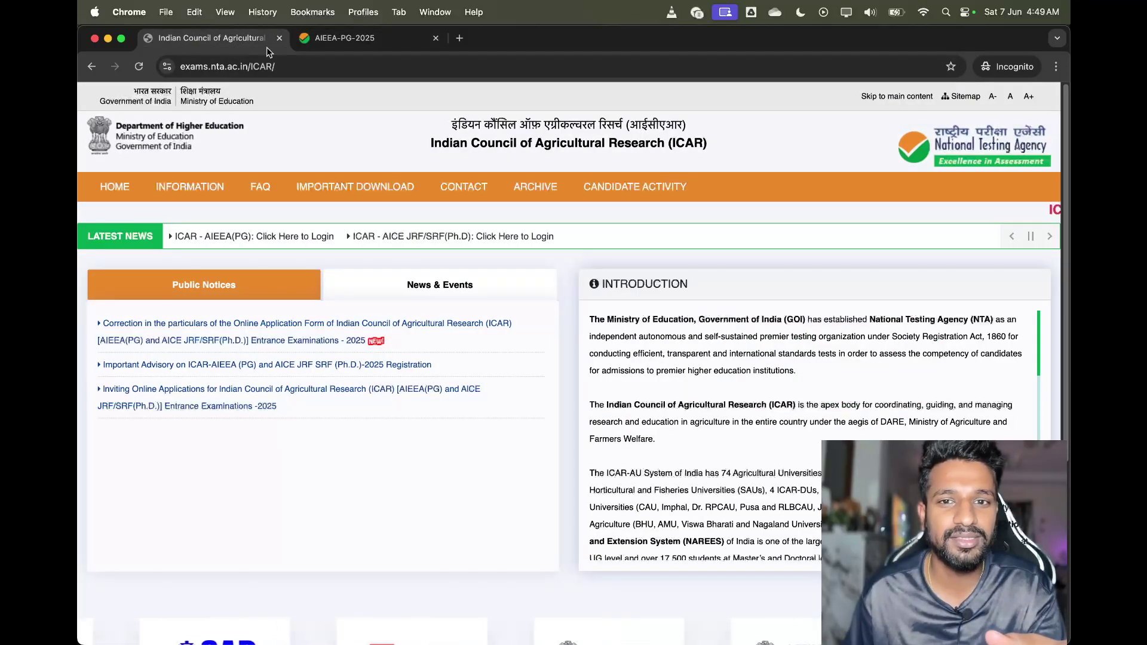
Dismiss the repeated logged-out alerts and close both duplicate AIEEA-PG-2025 tabs
{"action": "left_click", "coordinate": [277, 243]}
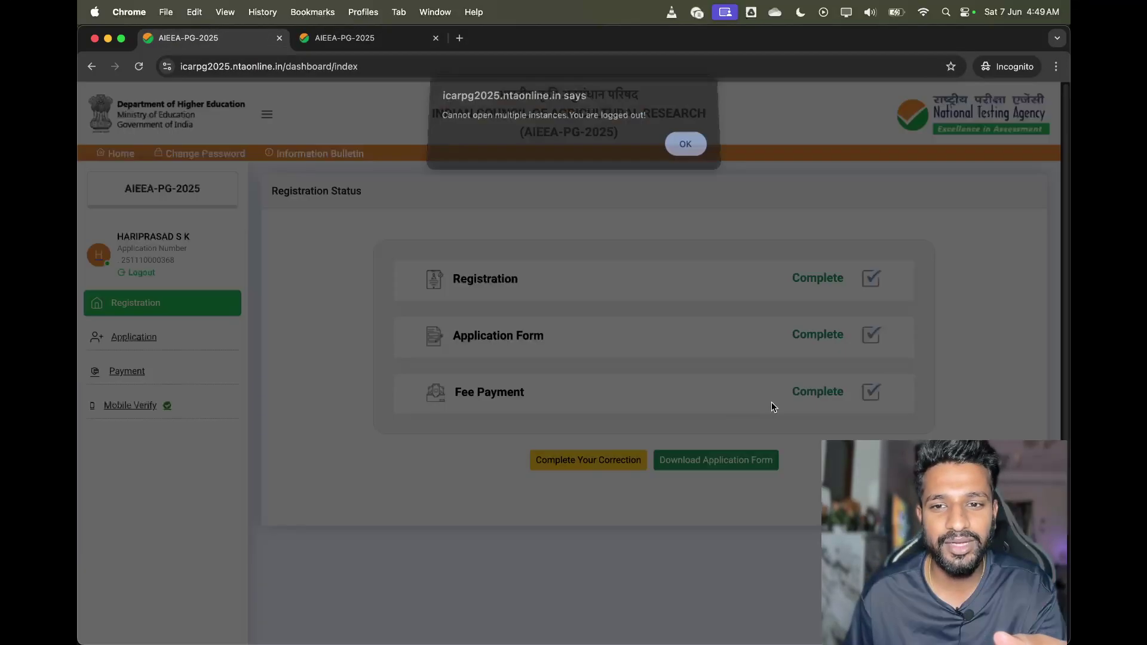
{"action": "left_click", "coordinate": [687, 150]}
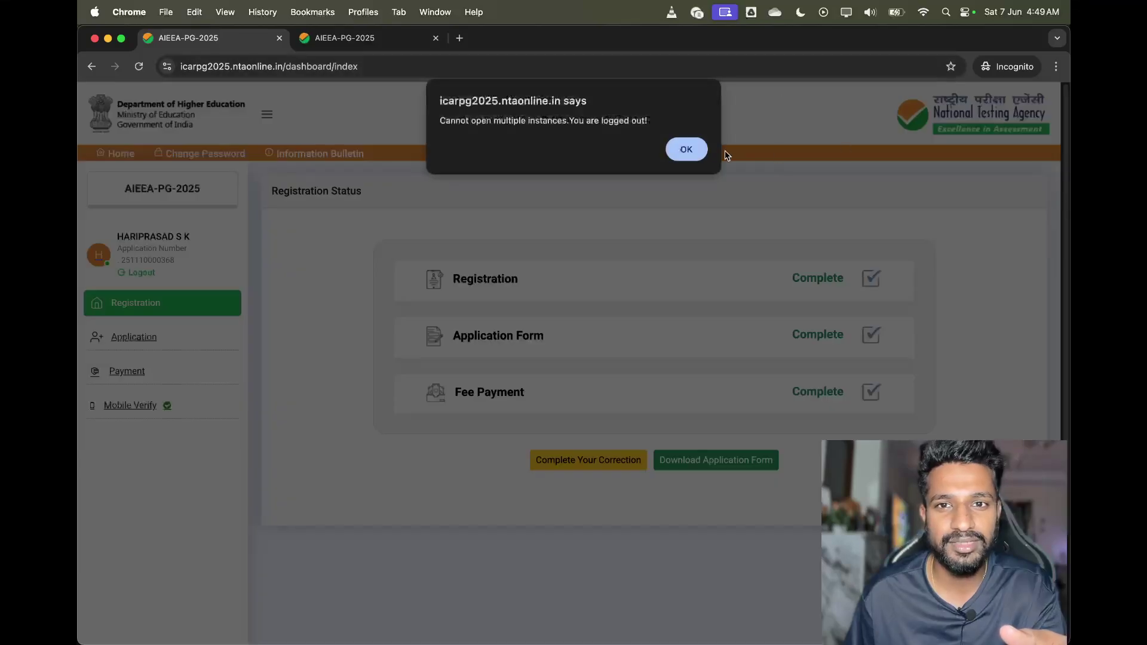
{"action": "left_click", "coordinate": [704, 153]}
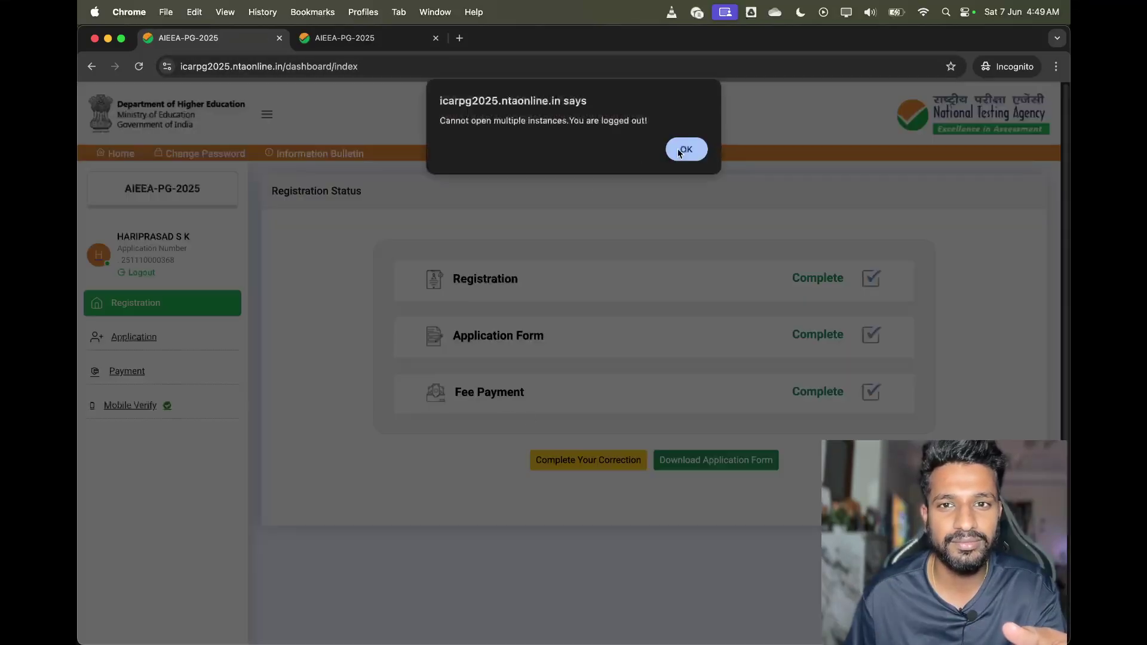
{"action": "left_click", "coordinate": [686, 150]}
{"action": "left_click", "coordinate": [420, 40]}
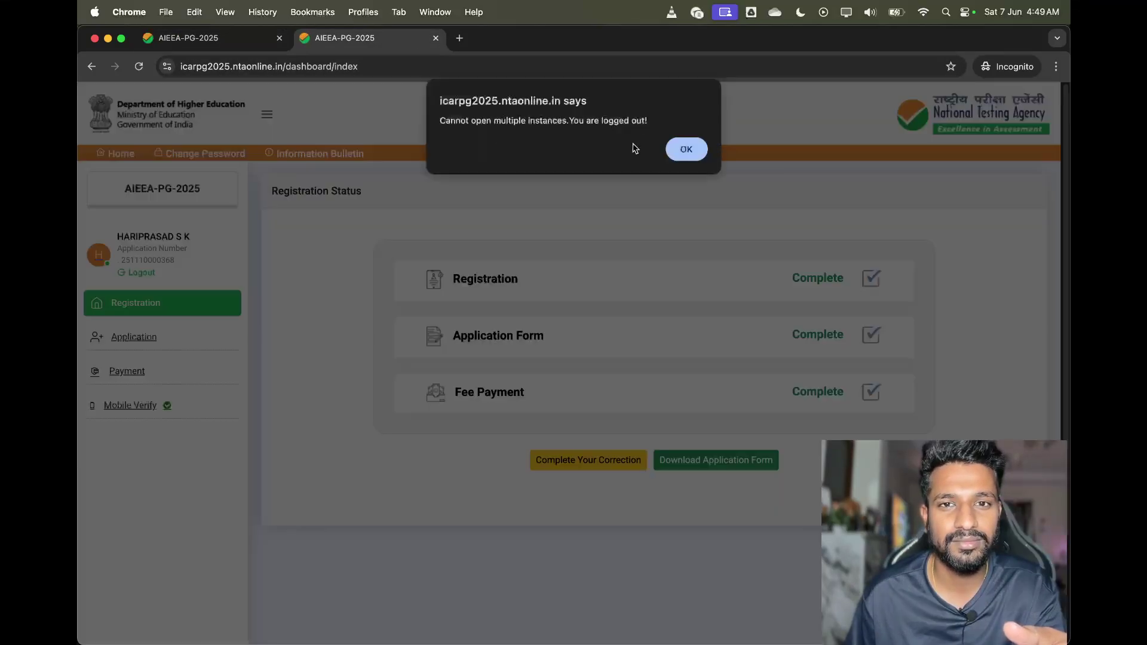
{"action": "left_click", "coordinate": [681, 151]}
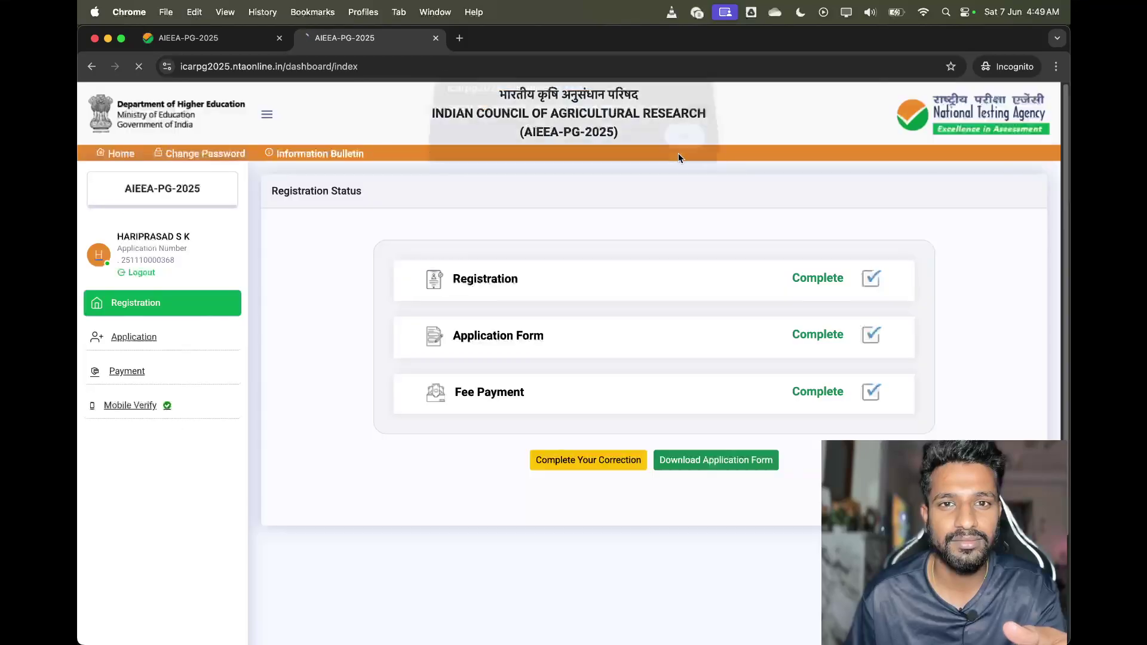
{"action": "left_click", "coordinate": [460, 38]}
{"action": "left_click", "coordinate": [436, 38]}
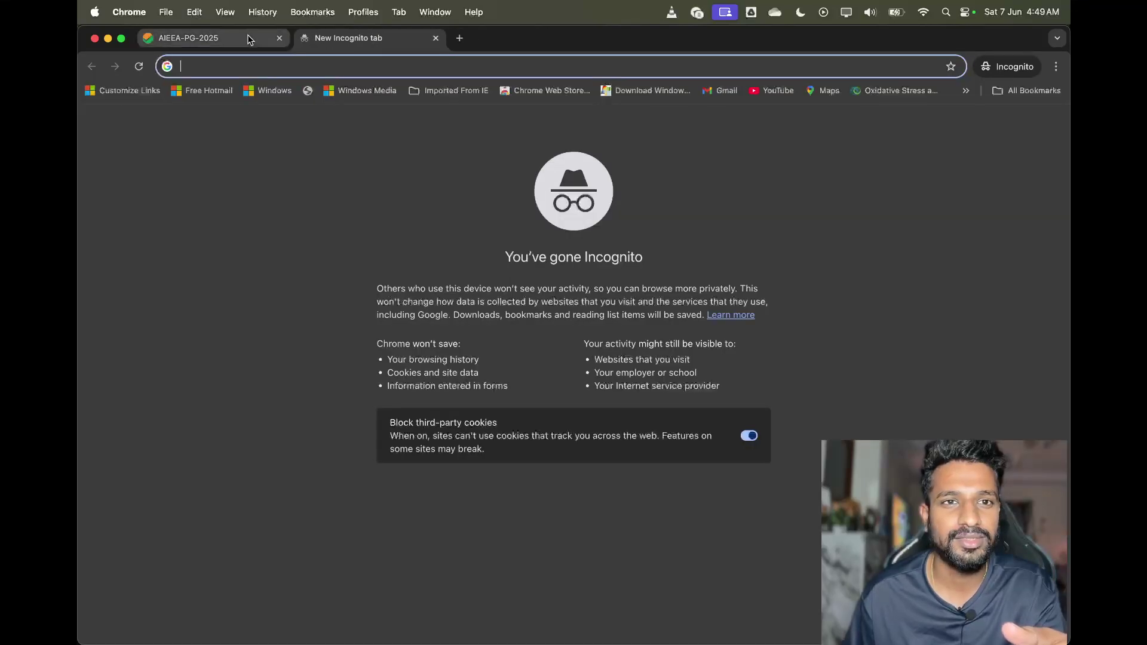
{"action": "left_click", "coordinate": [279, 38]}
Search 'ntaicar' again, reopen the AIEEA(PG) login link from the ICAR site, and log out
{"action": "type", "text": "ntaia"}
{"action": "key", "text": "BackSpace"}
{"action": "key", "text": "BackSpace"}
{"action": "key", "text": "BackSpace"}
{"action": "type", "text": "aicar"}
{"action": "key", "text": "Return"}
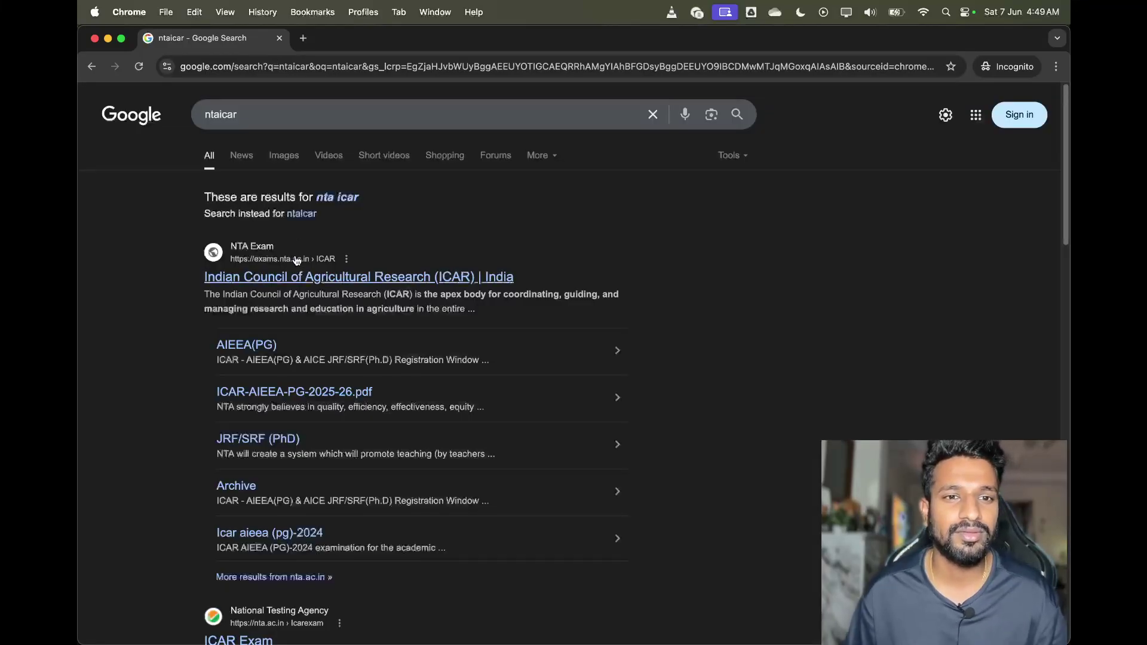
{"action": "left_click", "coordinate": [295, 267]}
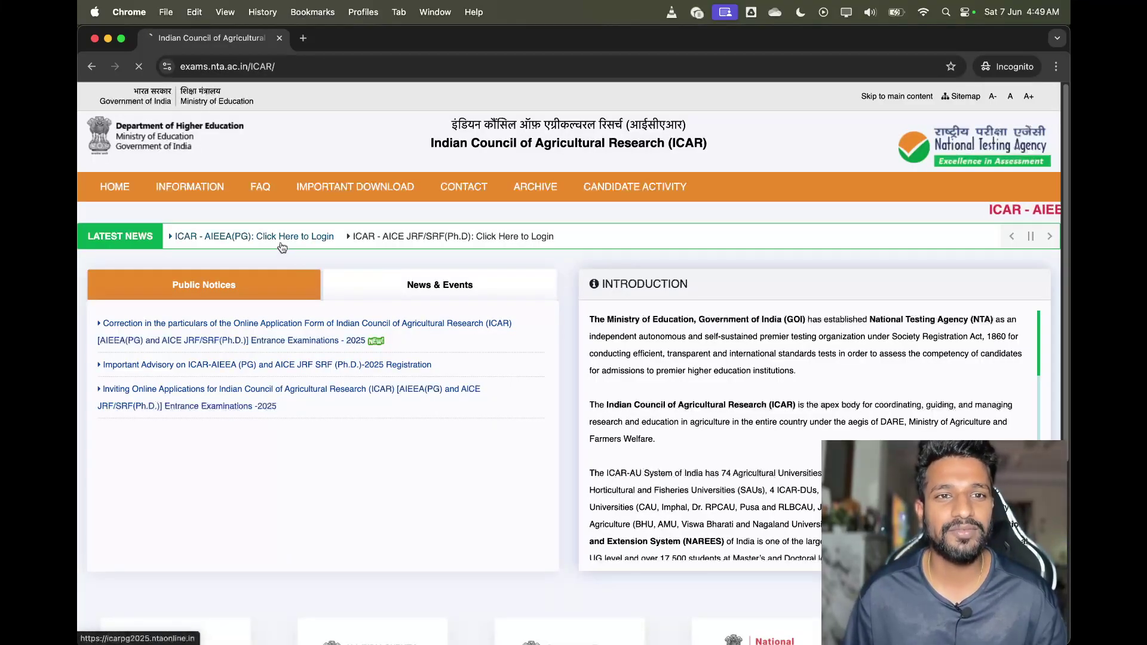
{"action": "left_click", "coordinate": [282, 242]}
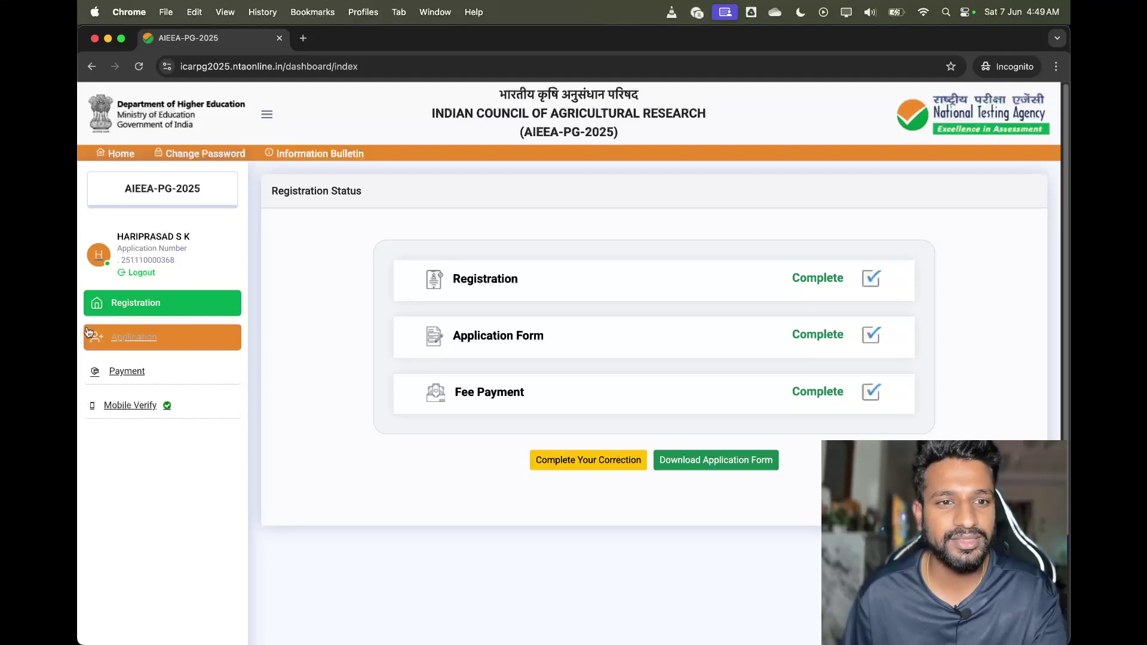
{"action": "left_click", "coordinate": [139, 274]}
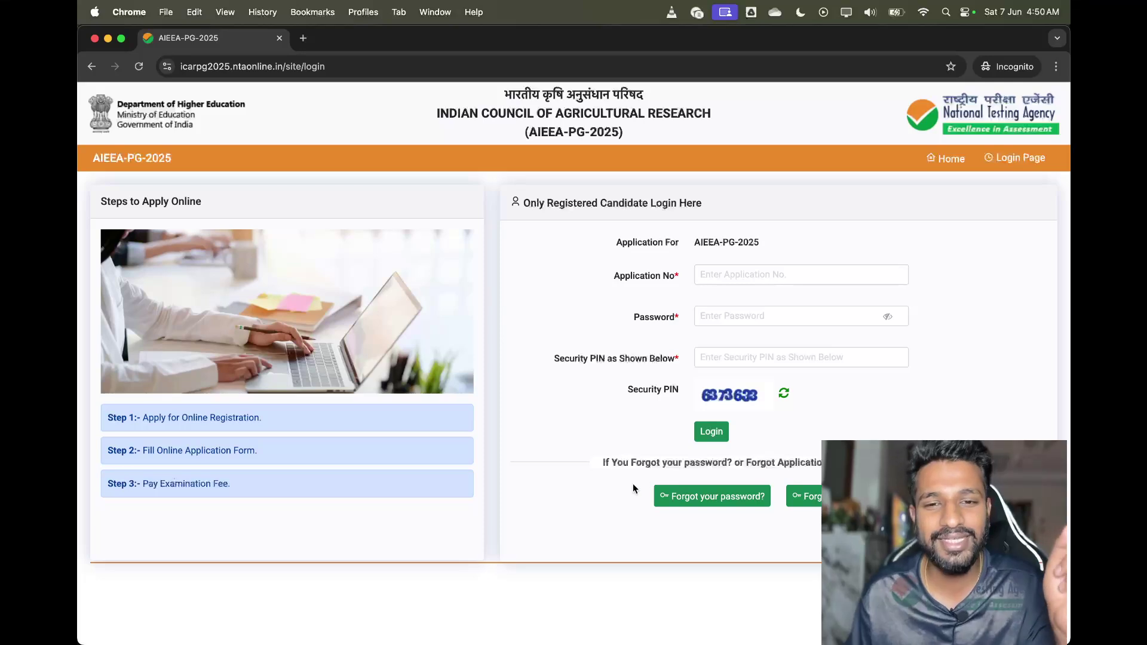
Enter the application number, account password and security PIN, and attempt to sign in
{"action": "left_click", "coordinate": [745, 272]}
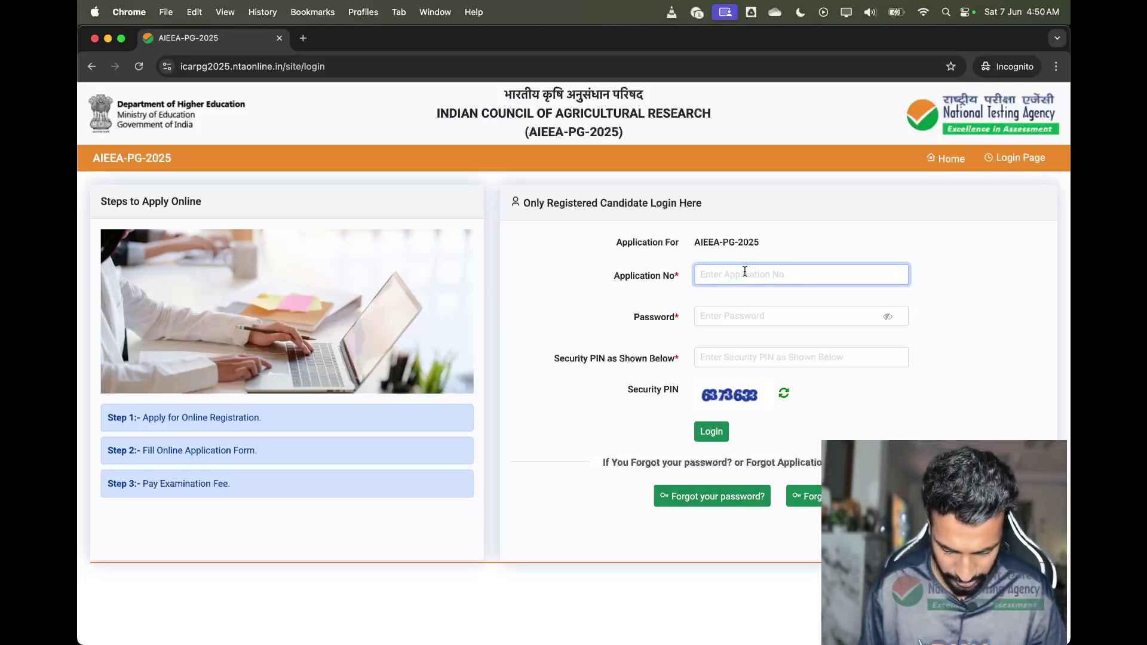
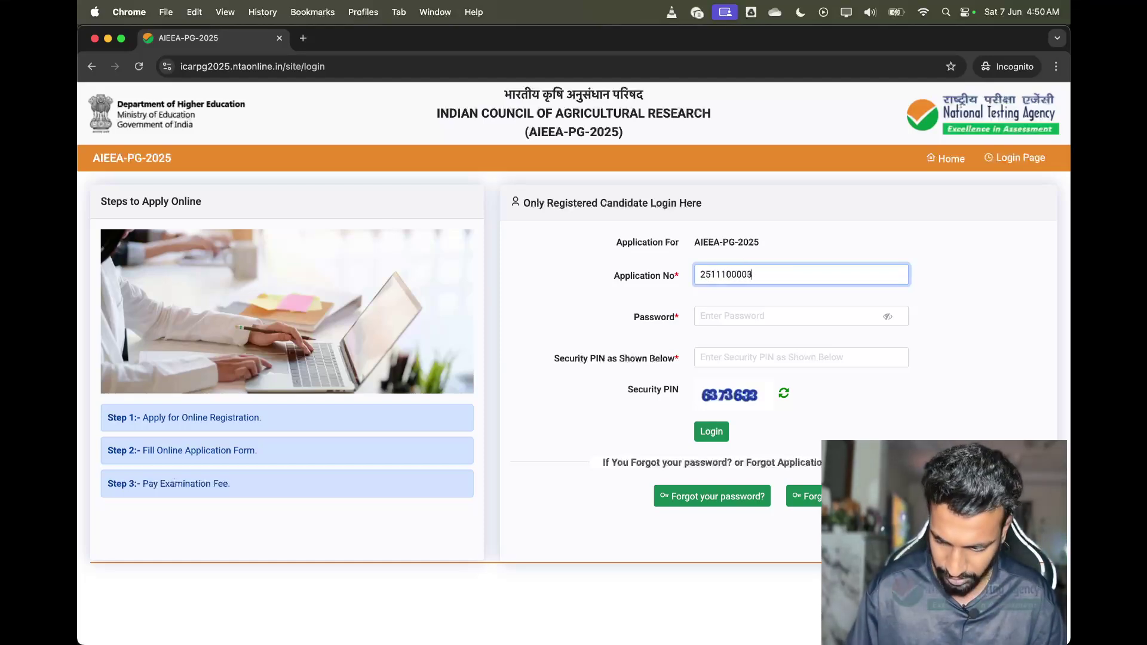
{"action": "left_click", "coordinate": [758, 312]}
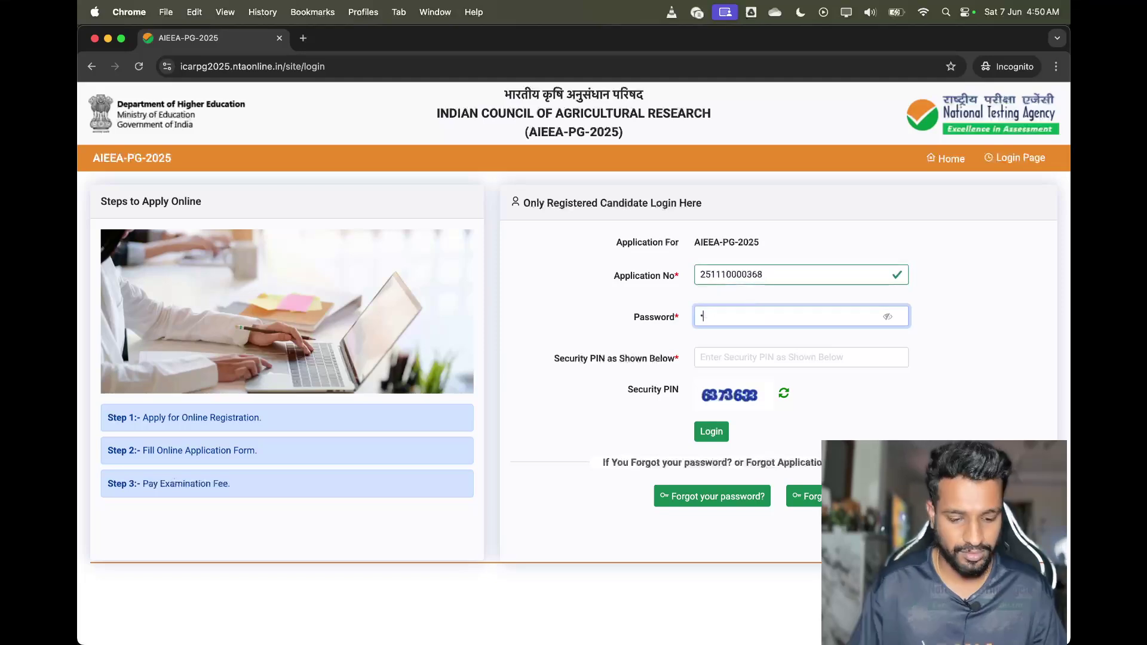
{"action": "type", "text": "•••••••"}
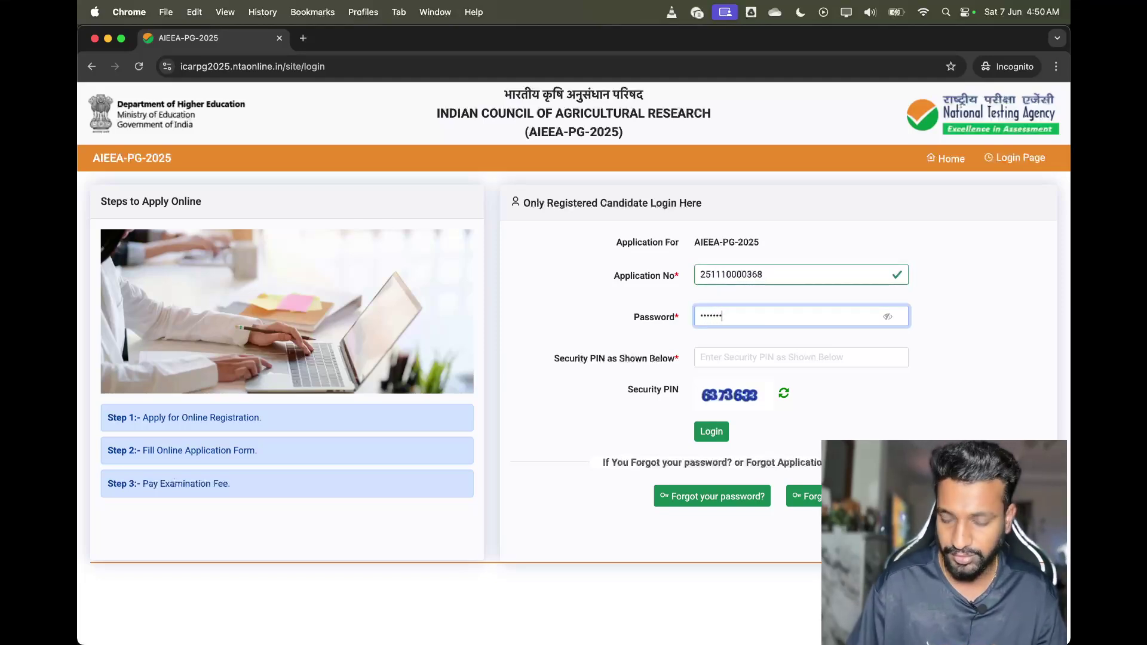
{"action": "type", "text": "•••••"}
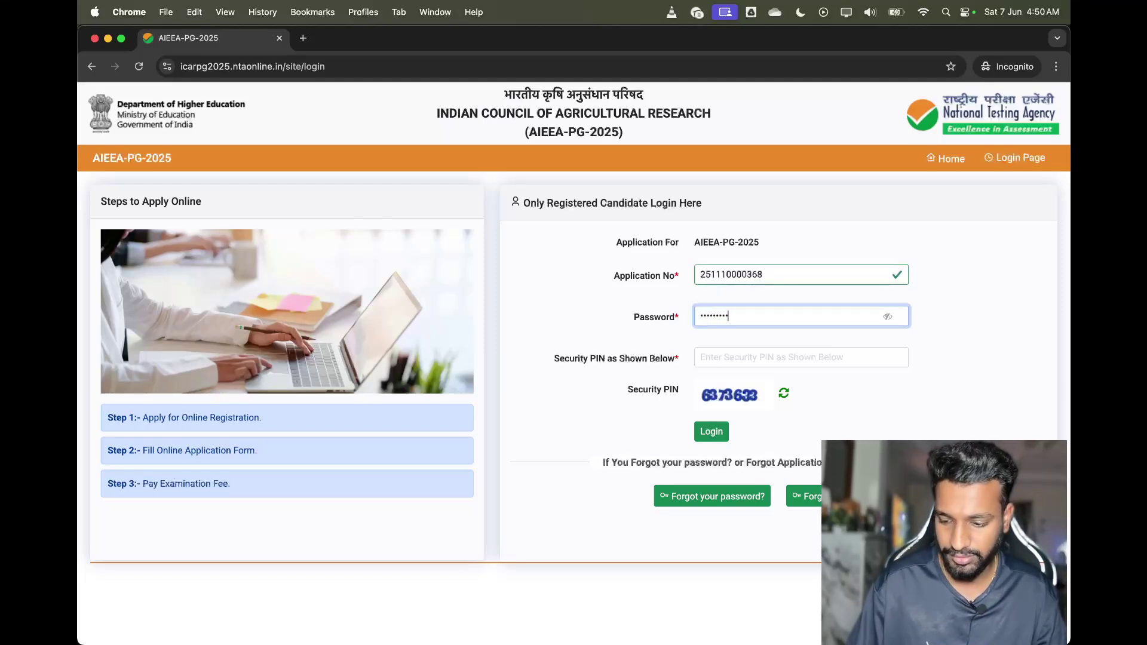
{"action": "left_click", "coordinate": [775, 349]}
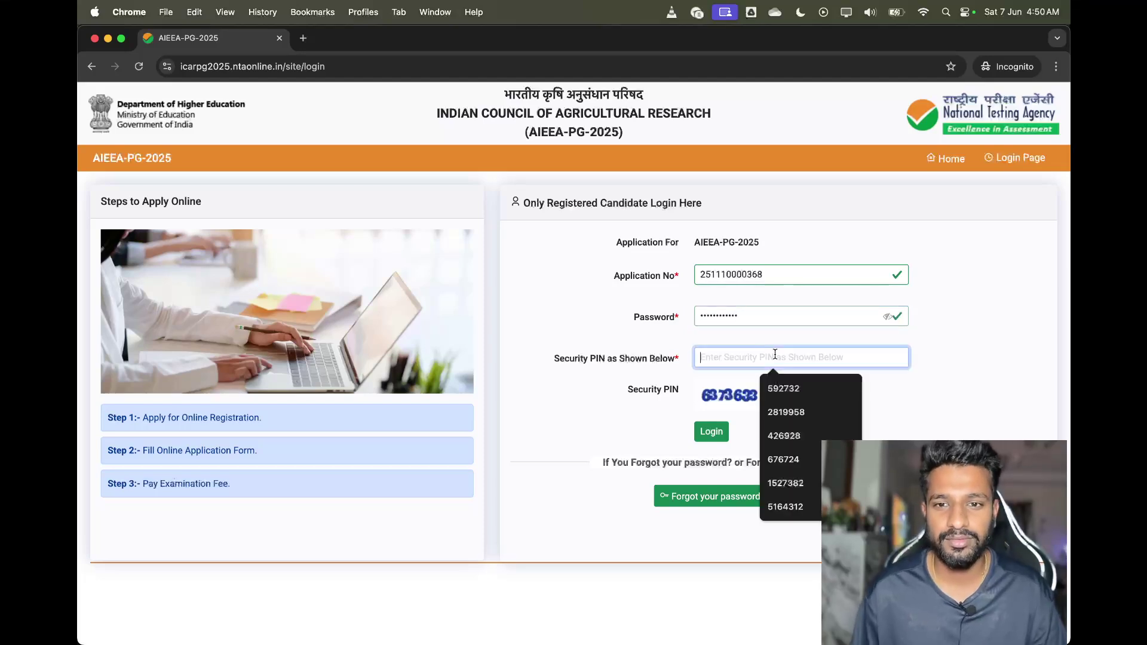
{"action": "type", "text": "67"}
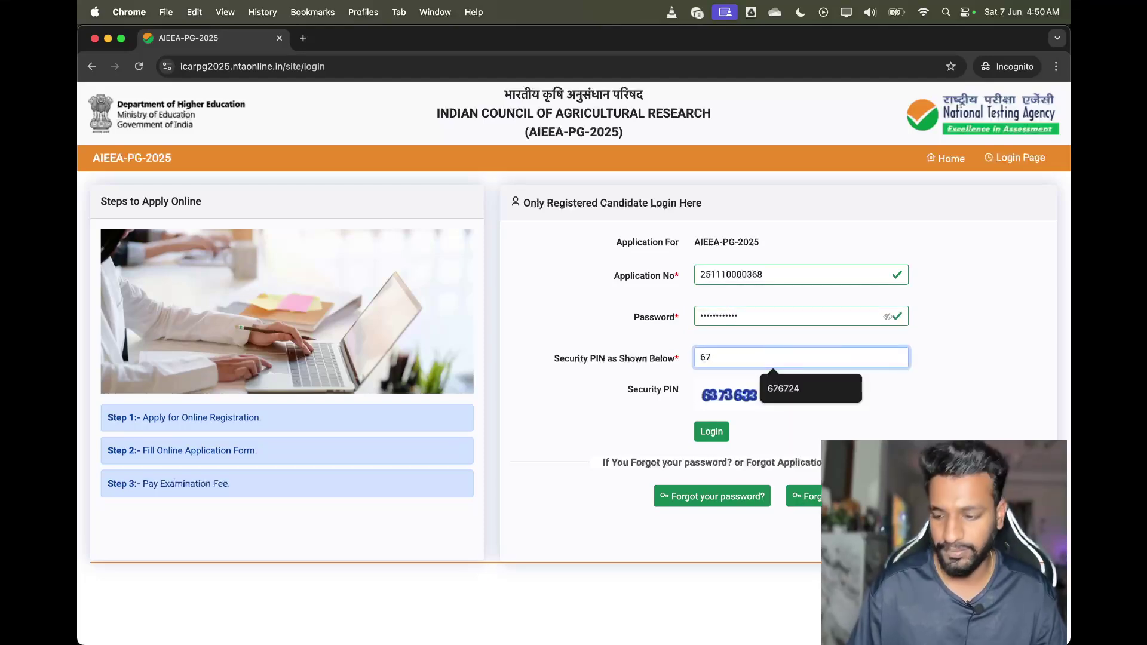
{"action": "type", "text": "736"}
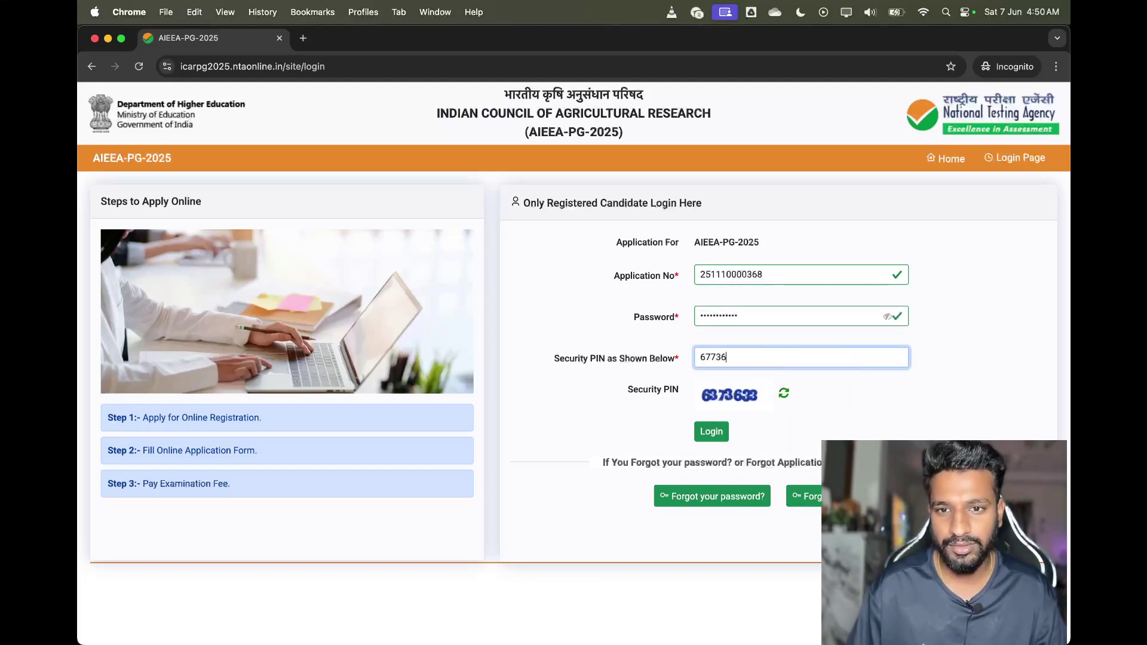
{"action": "type", "text": "33"}
{"action": "left_click", "coordinate": [713, 432]}
Replace the mistyped security PIN with the corrected code and resubmit the login
{"action": "left_click_drag", "start_coordinate": [755, 356], "coordinate": [684, 355]}
{"action": "key", "text": "BackSpace"}
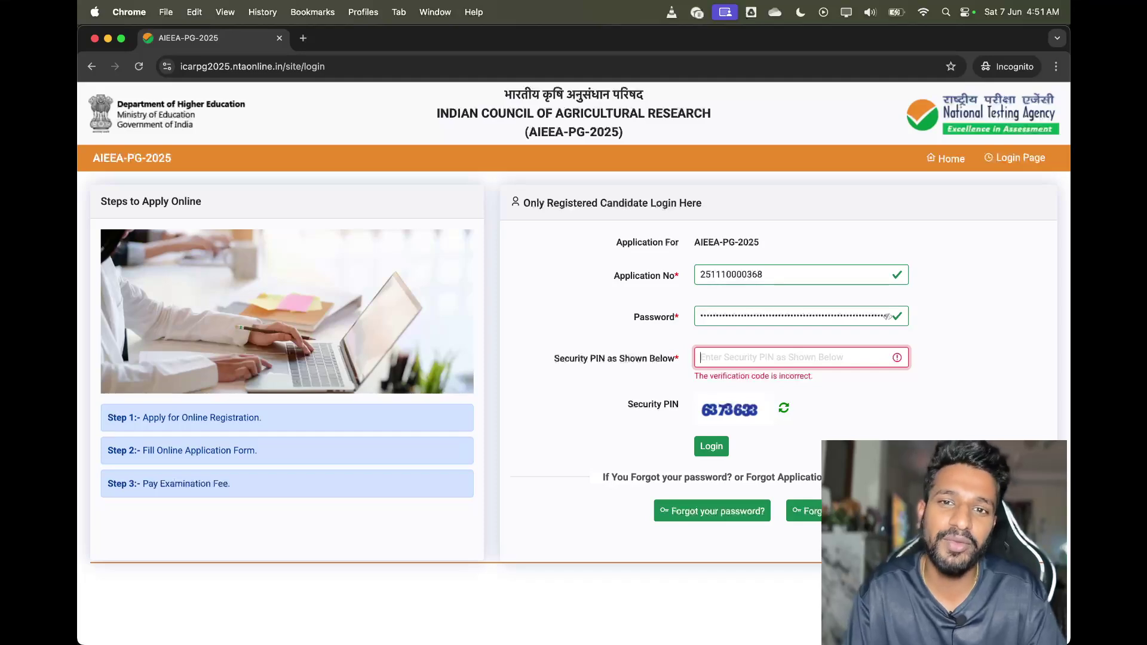
{"action": "type", "text": "6373"}
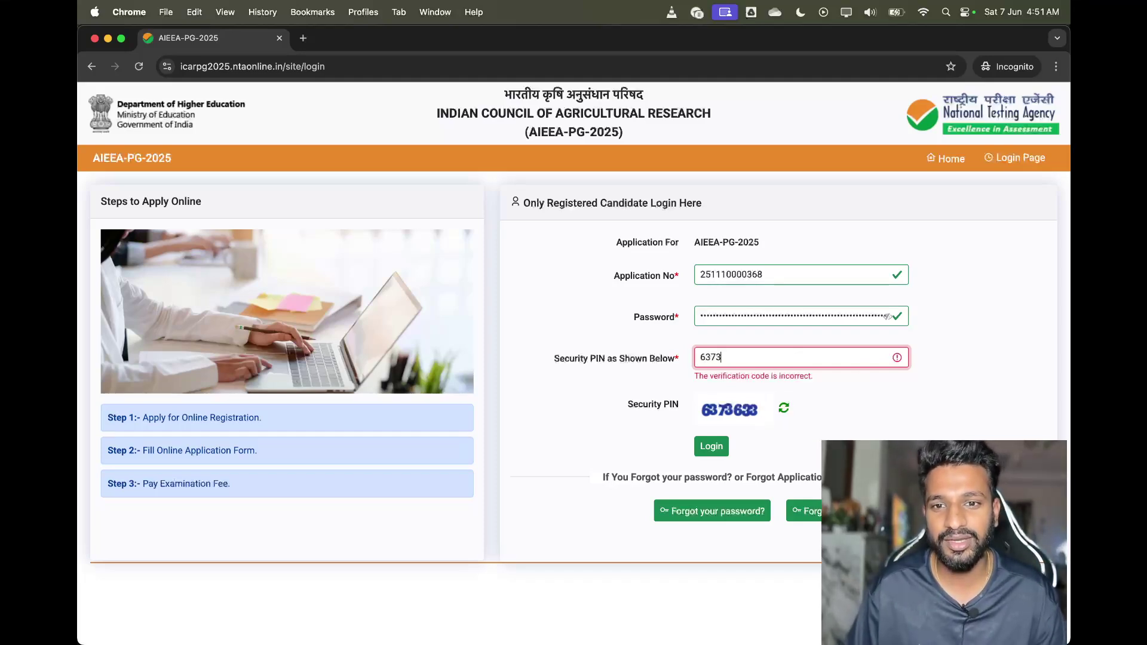
{"action": "type", "text": "633"}
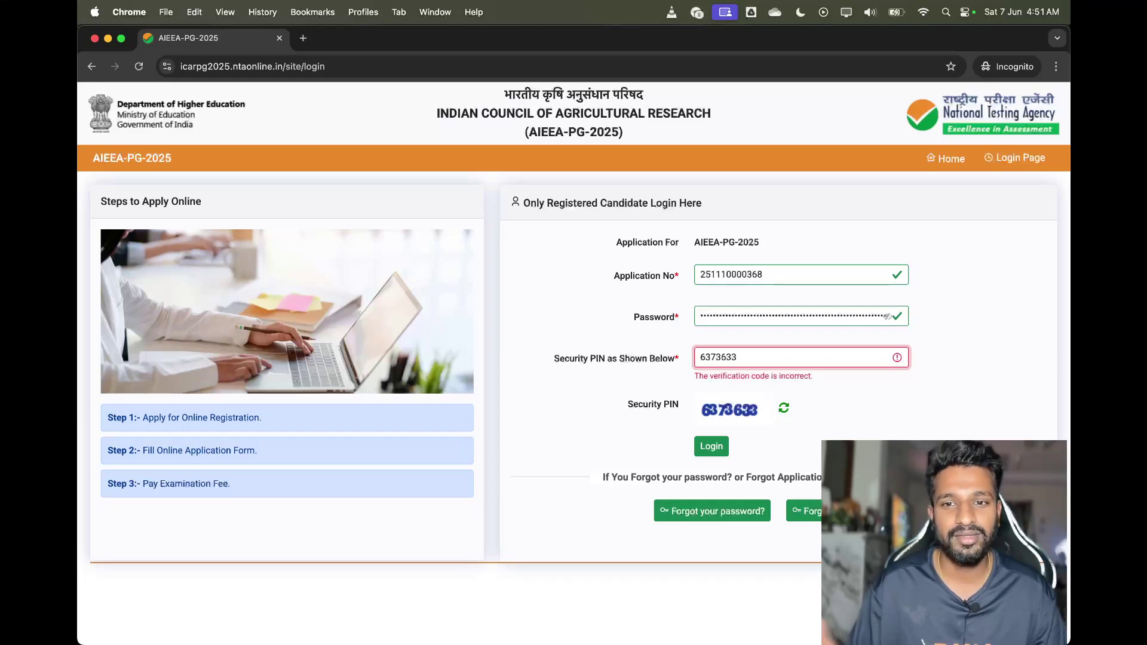
{"action": "left_click", "coordinate": [721, 448]}
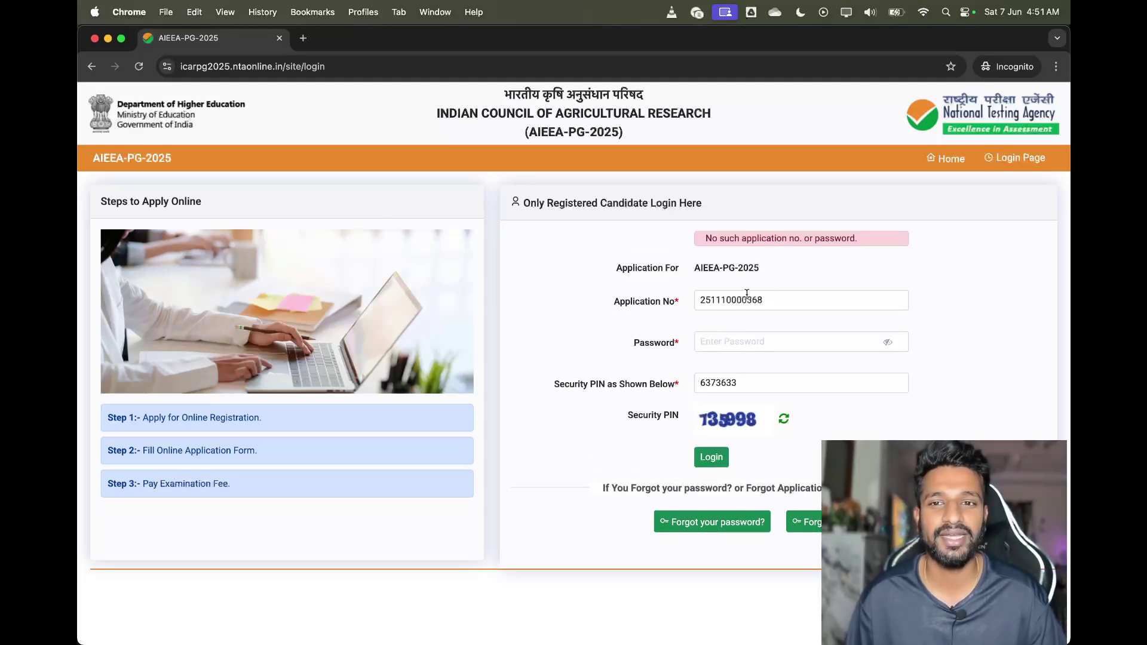
Re-enter the account password and replace the old security PIN with the newly shown one
{"action": "left_click", "coordinate": [748, 334]}
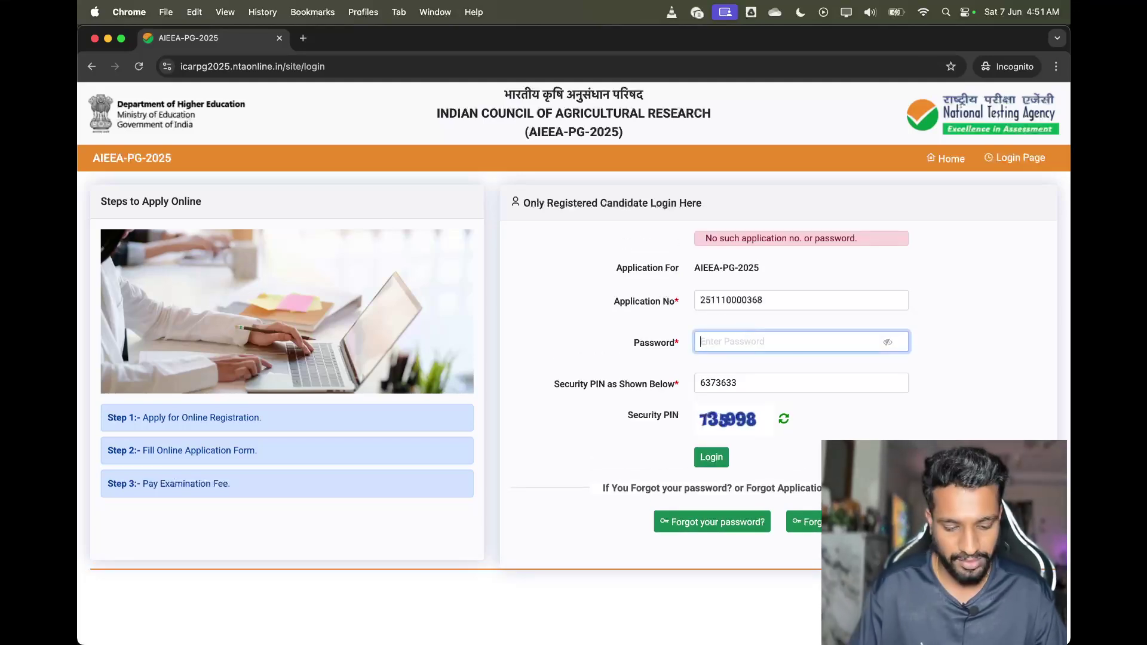
{"action": "type", "text": "••••••••••••"}
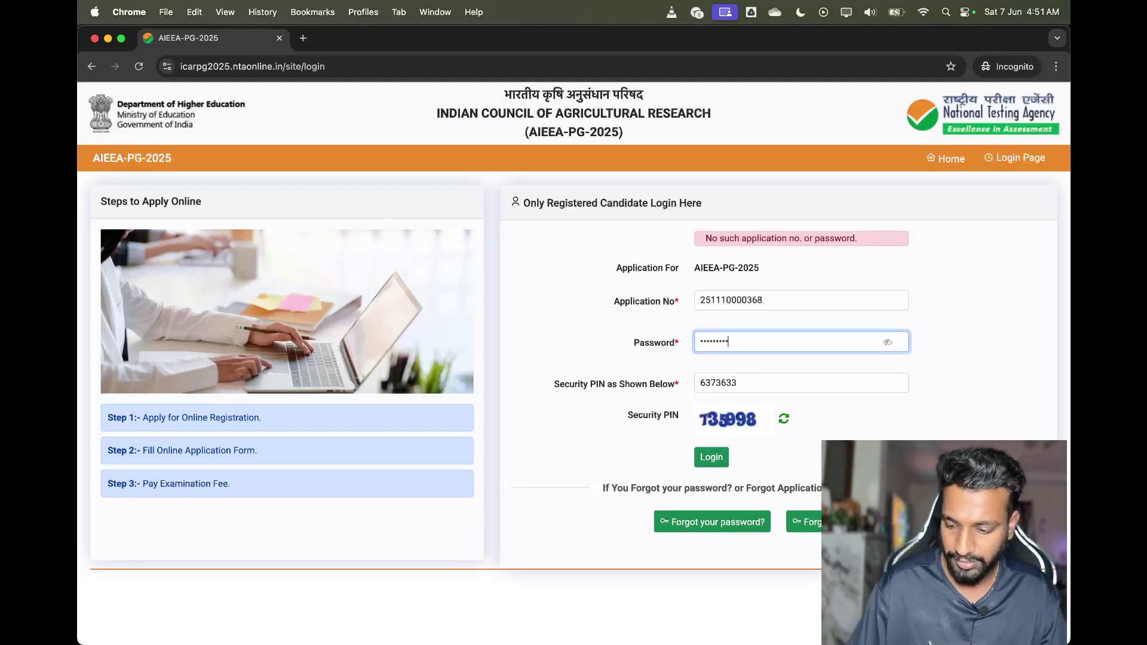
{"action": "double_click", "coordinate": [791, 382]}
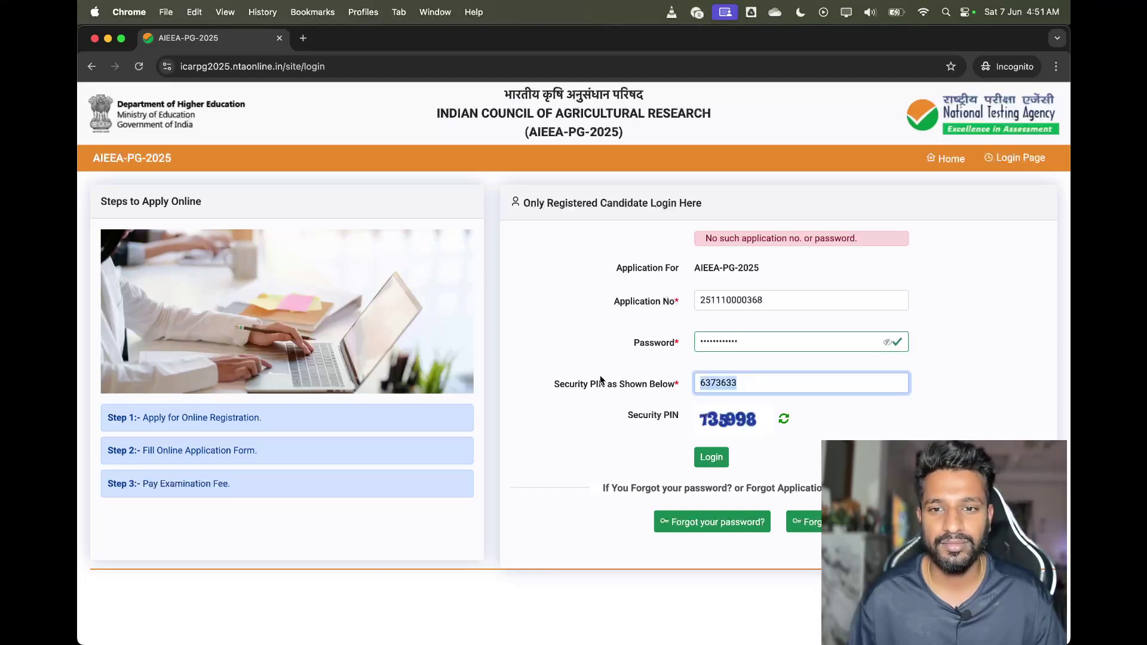
{"action": "key", "text": "BackSpace"}
{"action": "type", "text": "73"}
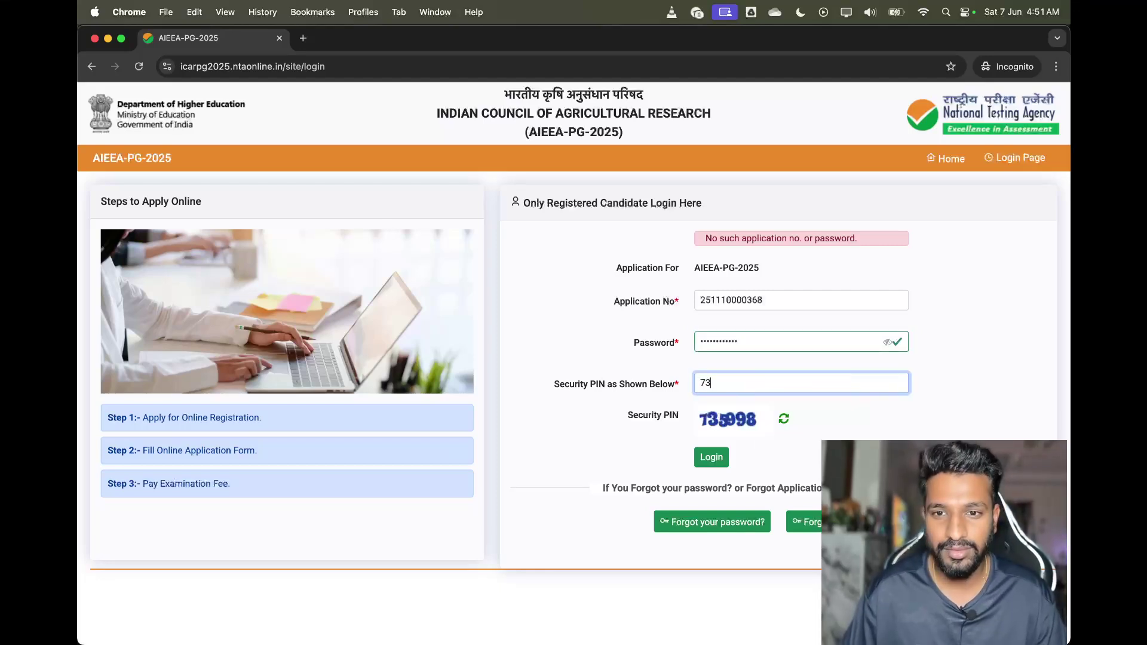
{"action": "type", "text": "5998"}
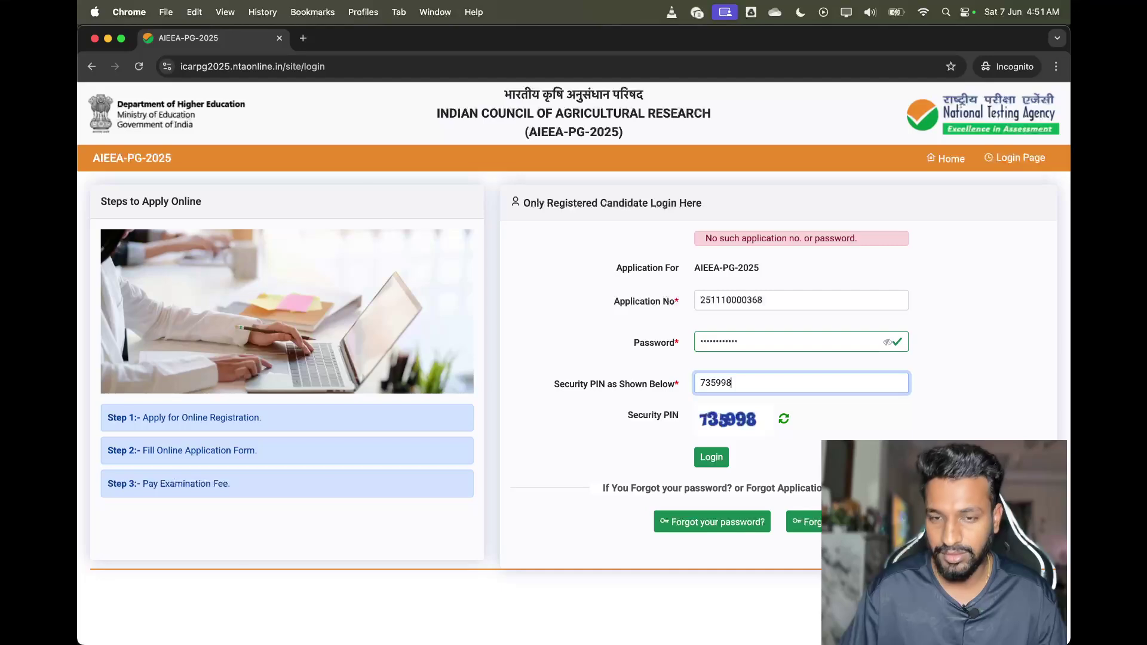
Log in with the corrected details to reach the Registration Status dashboard
{"action": "left_click", "coordinate": [711, 457]}
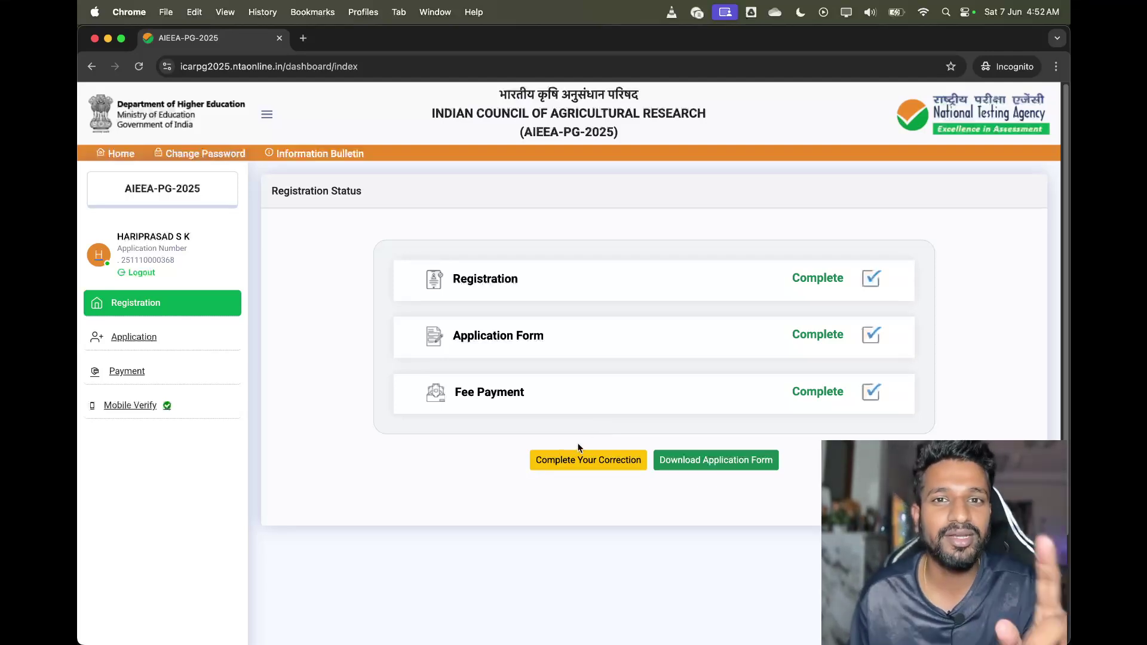
Start the correction and scroll through Contact Details, checking whether the mobile number is editable
{"action": "left_click", "coordinate": [594, 472]}
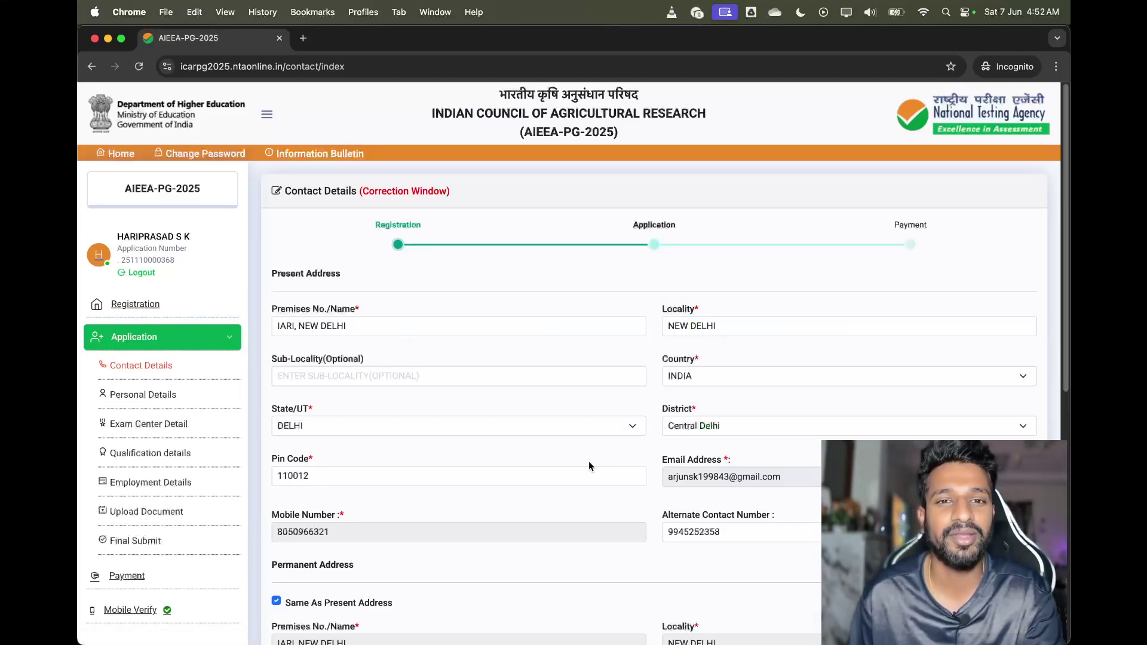
{"action": "scroll", "coordinate": [529, 417], "scroll_direction": "down", "scroll_amount": 1}
{"action": "scroll", "coordinate": [133, 311], "scroll_direction": "down", "scroll_amount": 1}
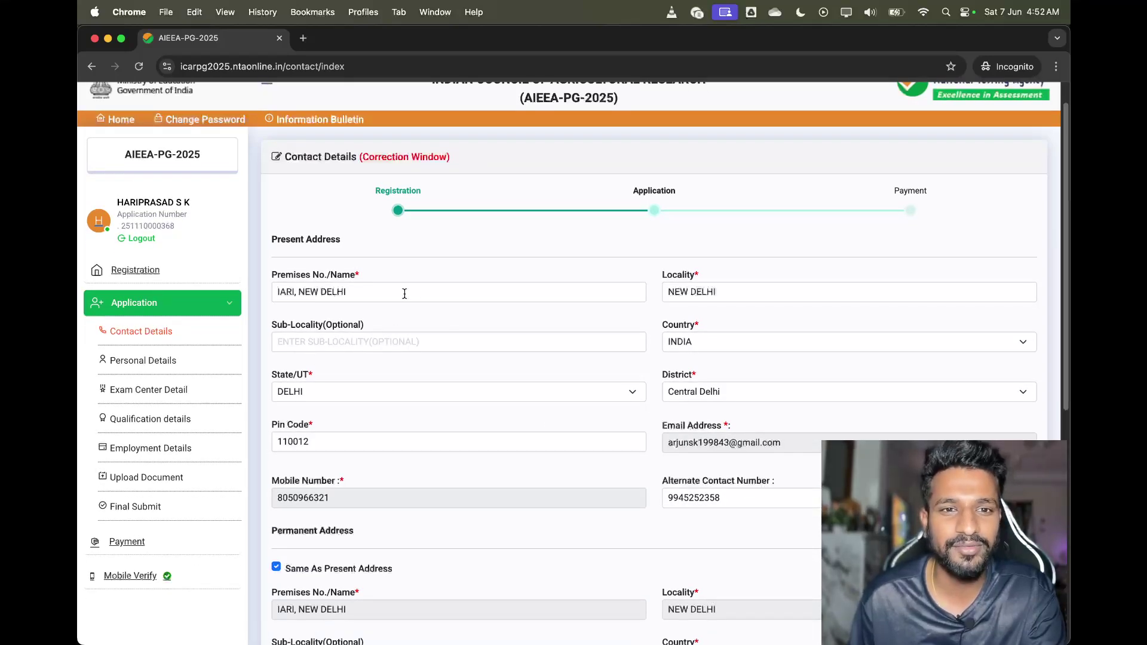
{"action": "scroll", "coordinate": [442, 296], "scroll_direction": "down", "scroll_amount": 1}
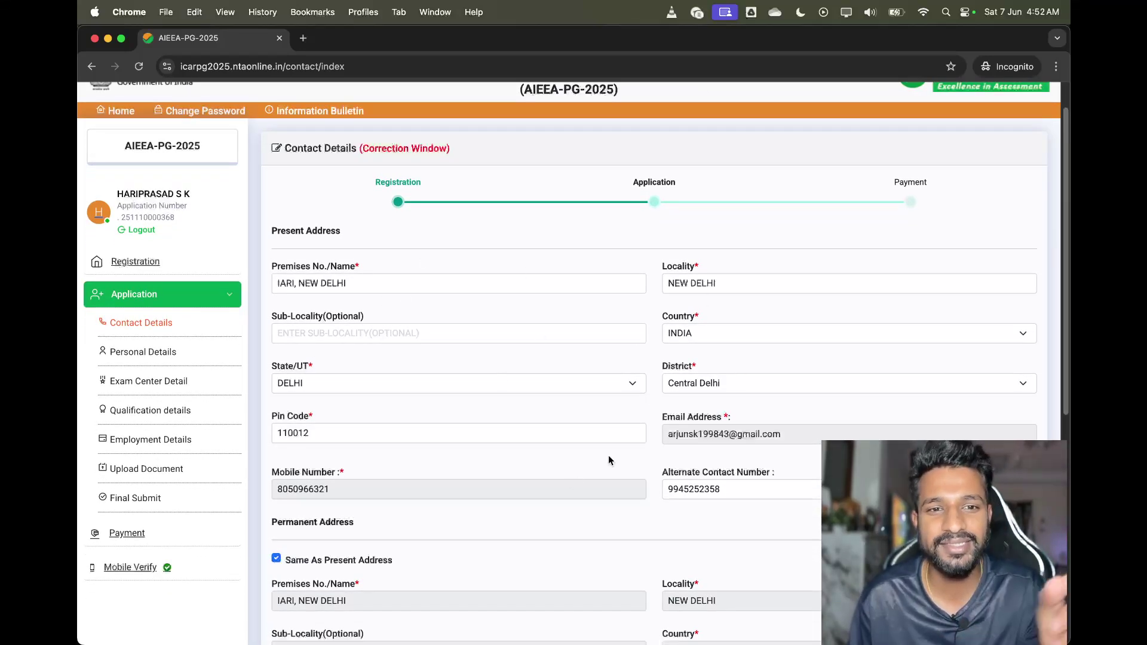
{"action": "scroll", "coordinate": [562, 364], "scroll_direction": "down", "scroll_amount": 5}
{"action": "scroll", "coordinate": [520, 394], "scroll_direction": "down", "scroll_amount": 5}
{"action": "left_click", "coordinate": [375, 225]}
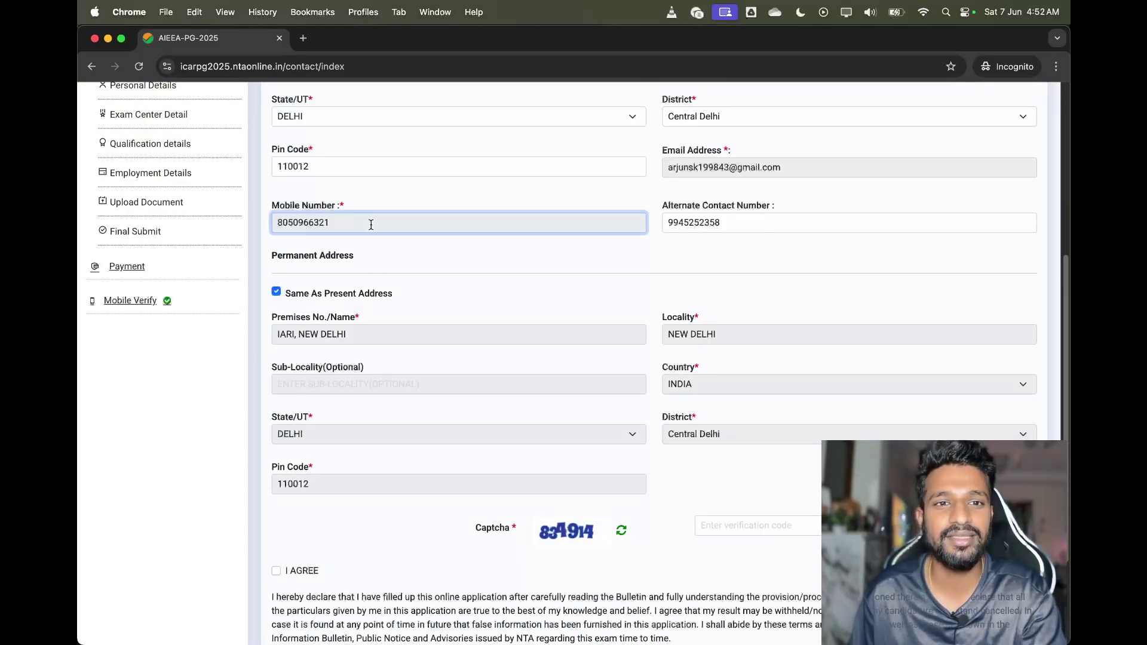
{"action": "scroll", "coordinate": [370, 225], "scroll_direction": "up", "scroll_amount": 10}
{"action": "scroll", "coordinate": [521, 234], "scroll_direction": "down", "scroll_amount": 7}
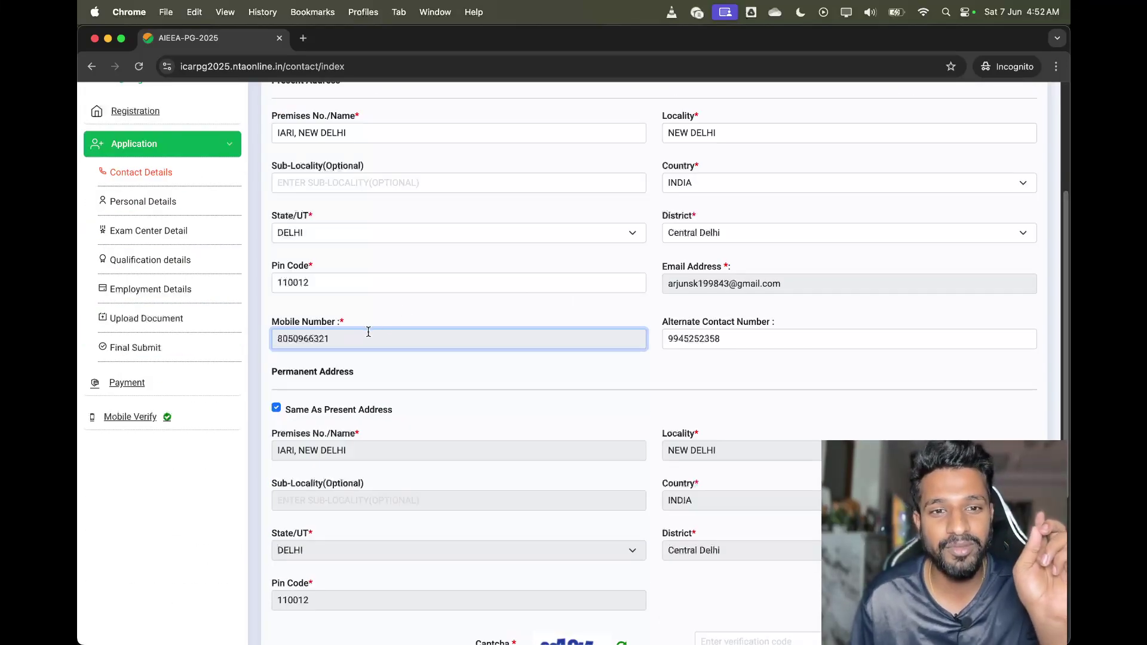
{"action": "scroll", "coordinate": [368, 332], "scroll_direction": "down", "scroll_amount": 4}
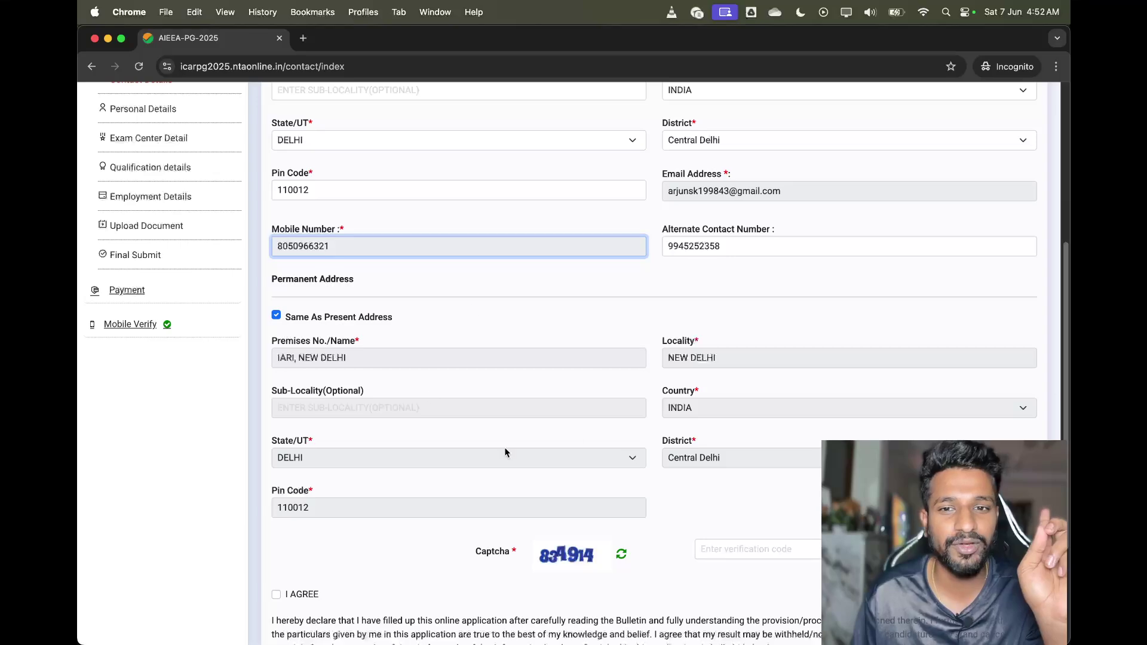
{"action": "scroll", "coordinate": [535, 331], "scroll_direction": "down", "scroll_amount": 4}
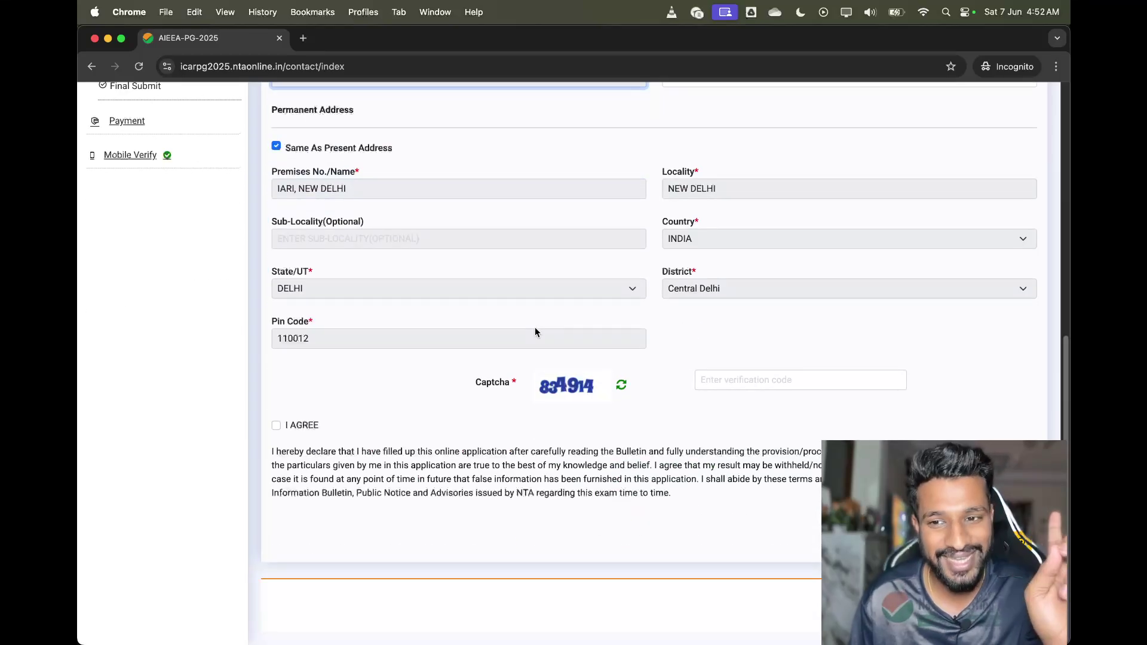
{"action": "scroll", "coordinate": [536, 332], "scroll_direction": "up", "scroll_amount": 5}
{"action": "scroll", "coordinate": [535, 332], "scroll_direction": "up", "scroll_amount": 5}
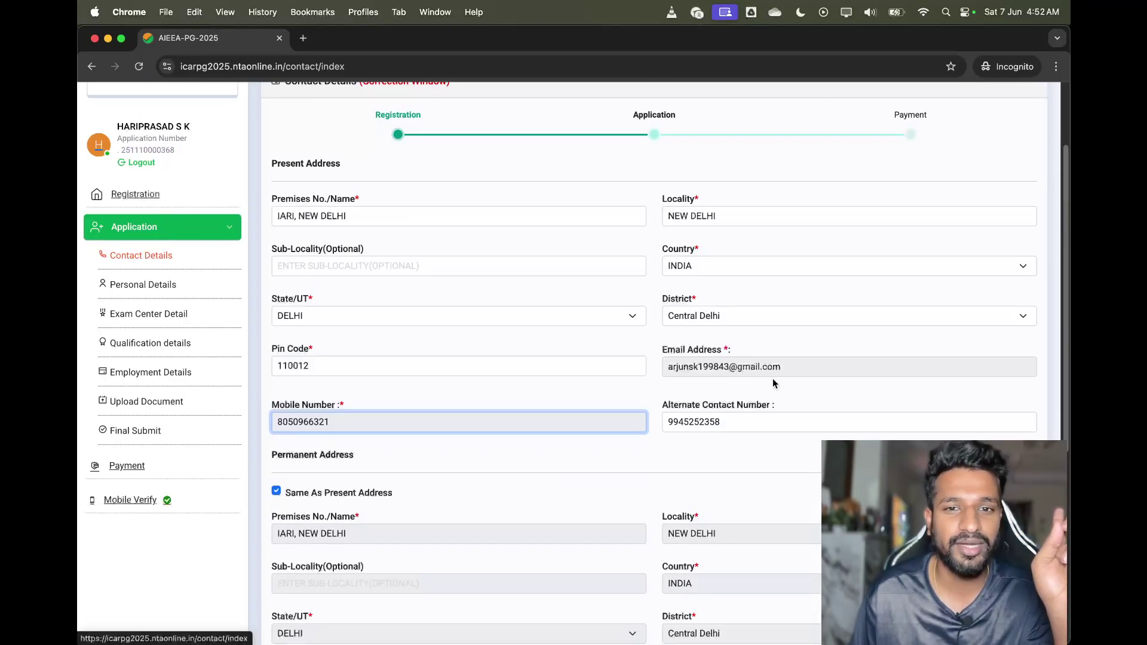
Glance at Personal Details, then go back to review the Contact Details address fields
{"action": "left_click", "coordinate": [137, 285]}
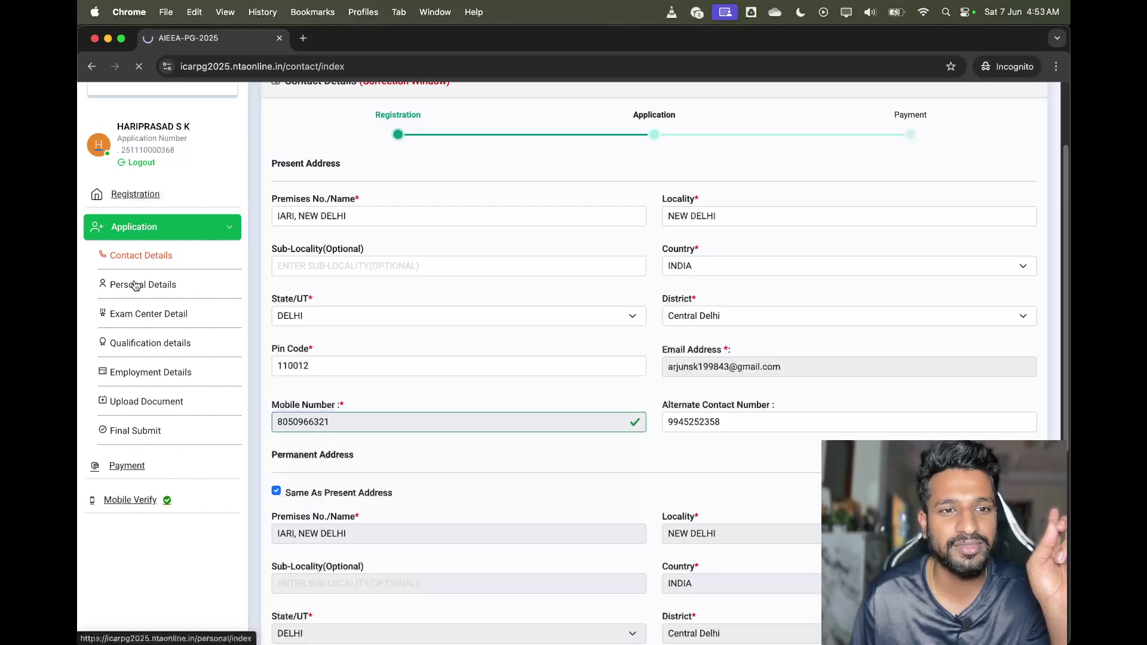
{"action": "scroll", "coordinate": [176, 350], "scroll_direction": "down", "scroll_amount": 7}
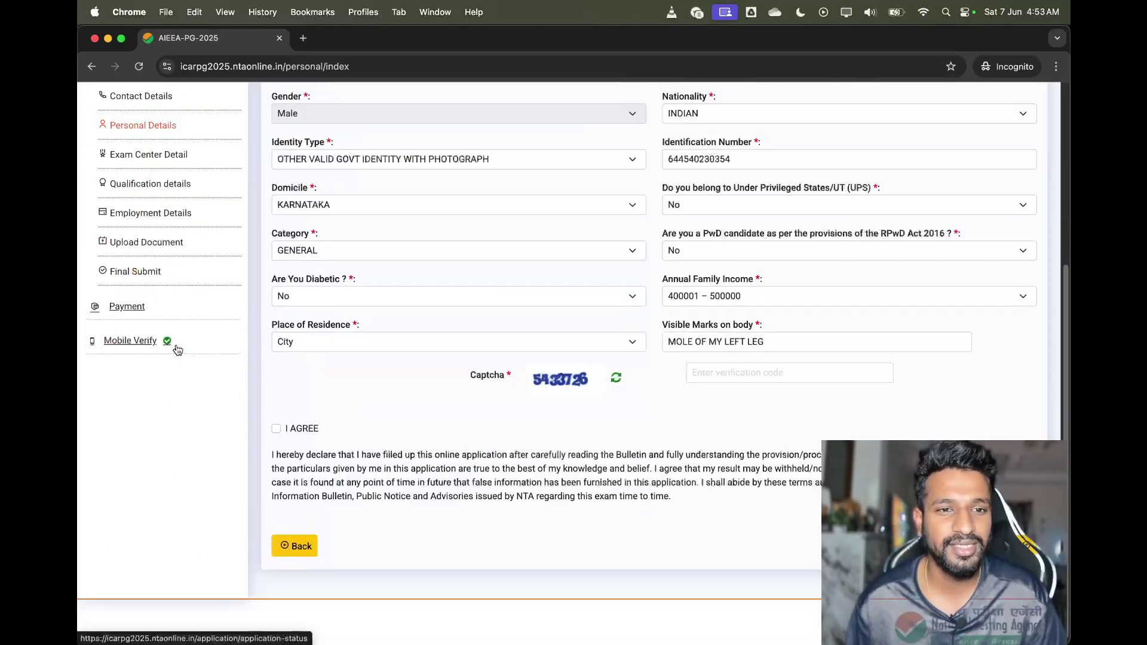
{"action": "scroll", "coordinate": [152, 218], "scroll_direction": "up", "scroll_amount": 2}
{"action": "left_click", "coordinate": [150, 216]}
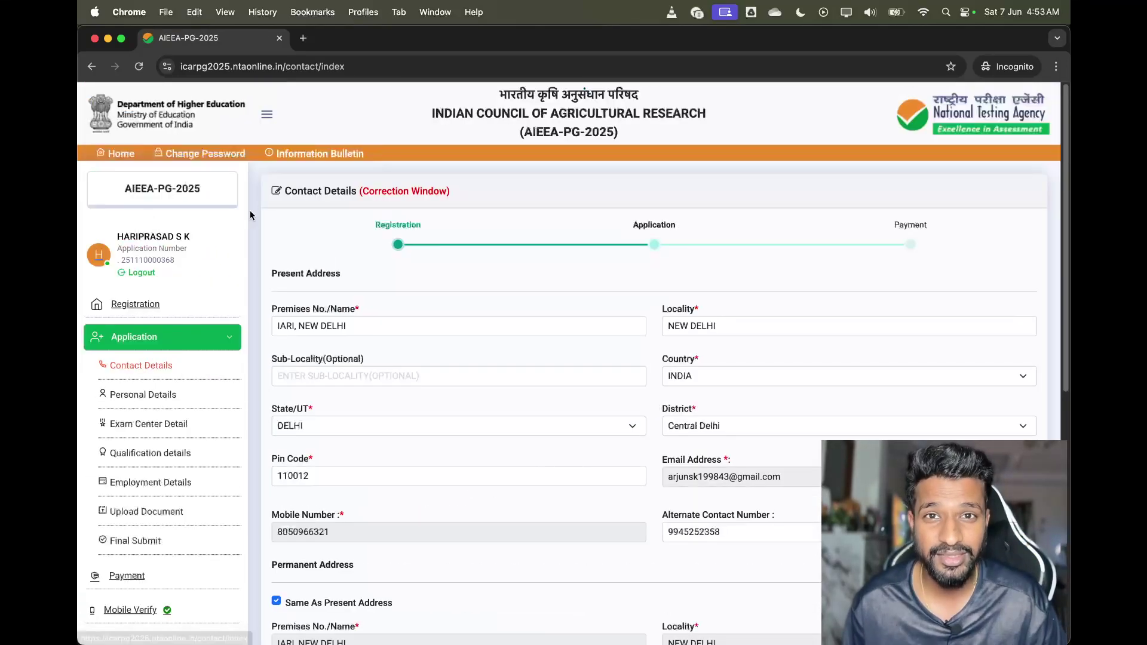
{"action": "scroll", "coordinate": [639, 322], "scroll_direction": "down", "scroll_amount": 8}
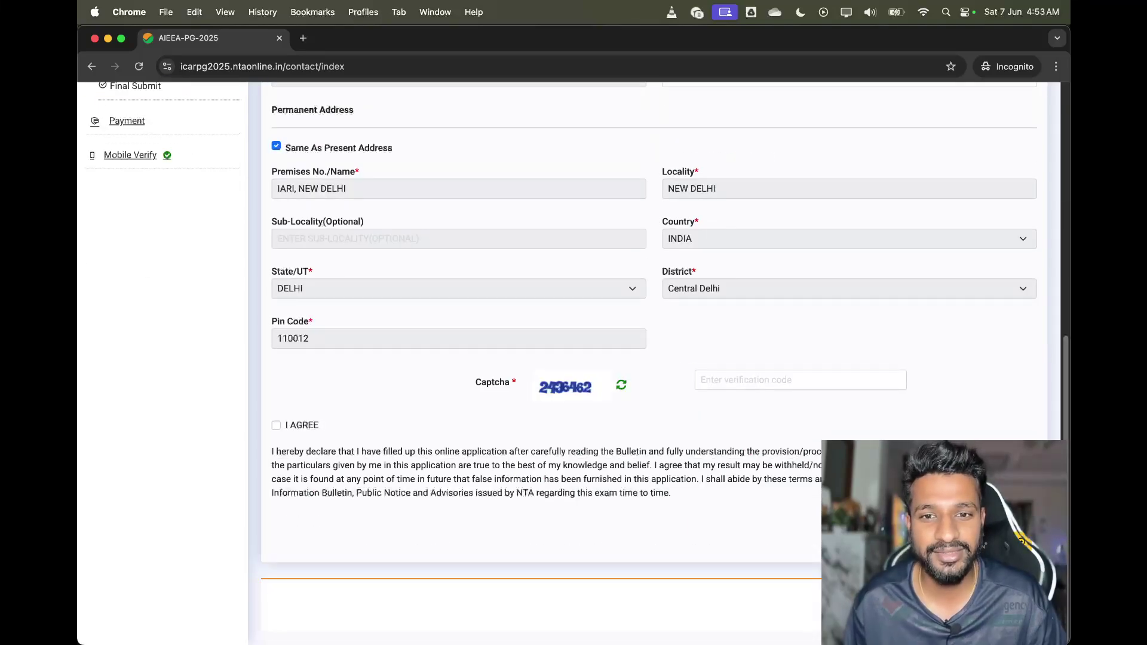
{"action": "scroll", "coordinate": [382, 331], "scroll_direction": "up", "scroll_amount": 6}
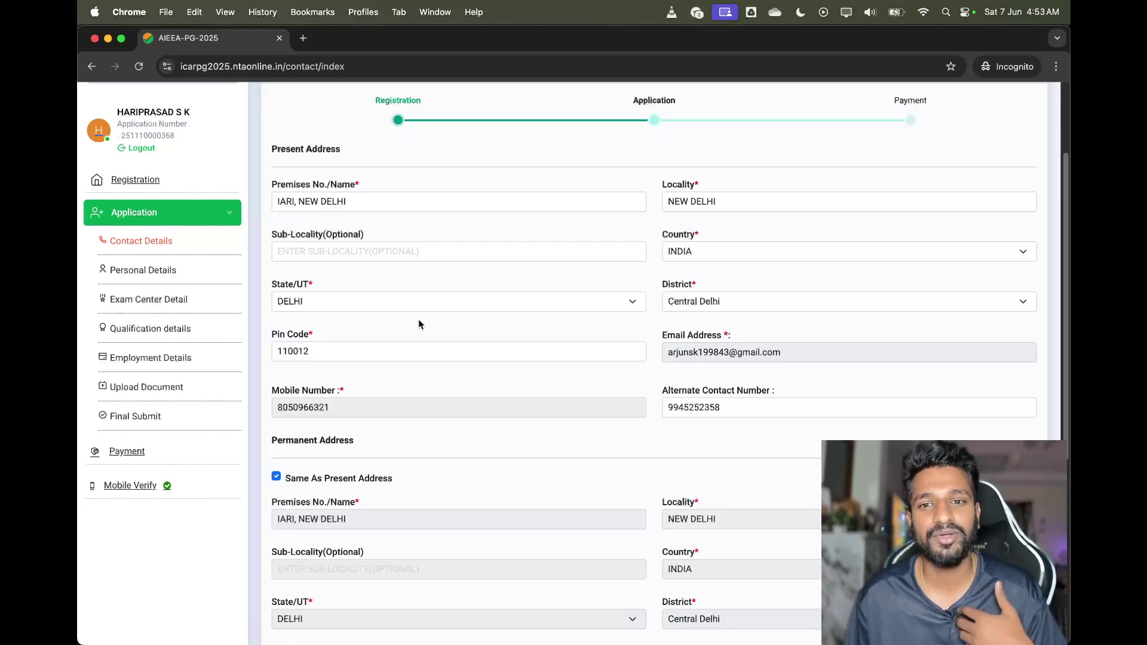
Open Personal Details and scroll through it, checking whether the father's name is editable
{"action": "left_click", "coordinate": [152, 274]}
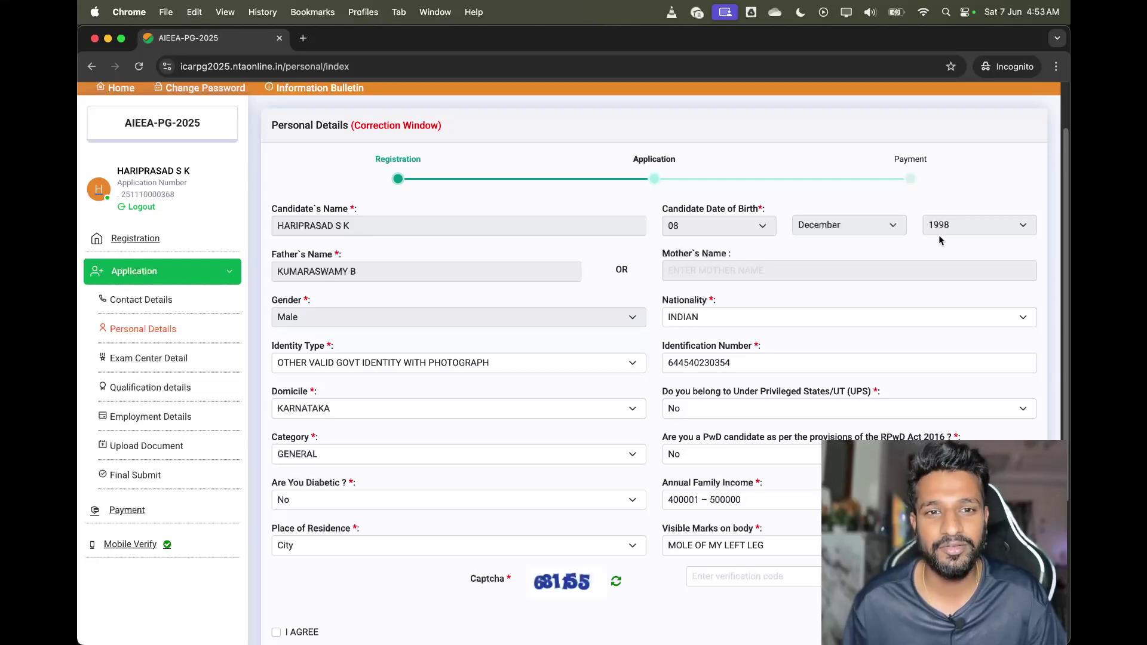
{"action": "left_click", "coordinate": [541, 265]}
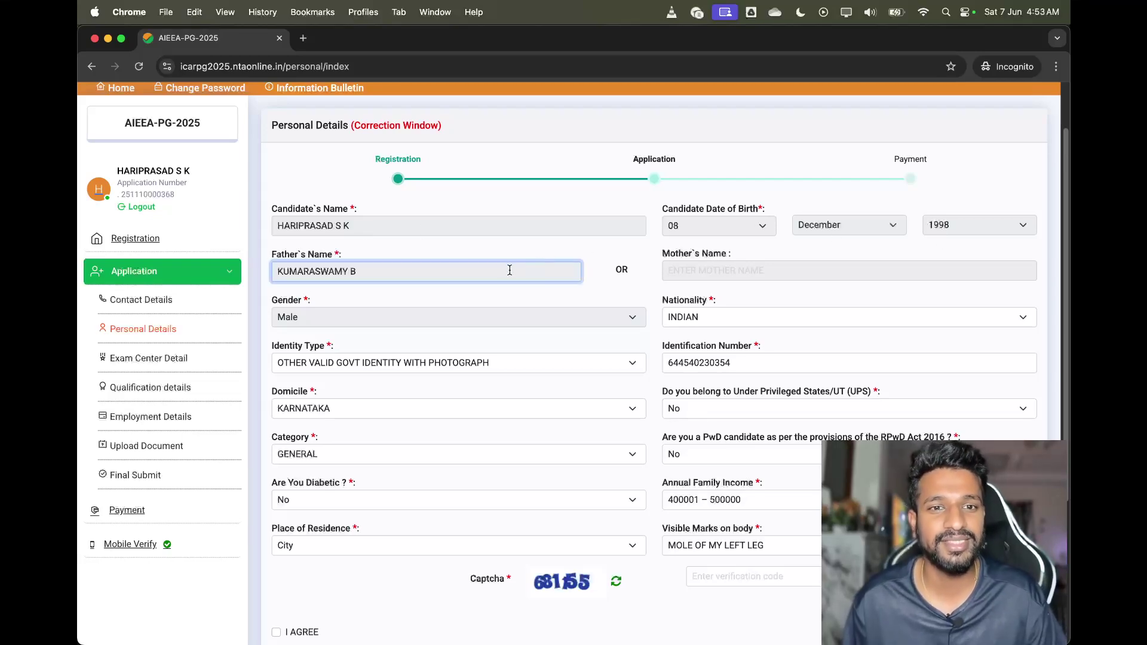
{"action": "scroll", "coordinate": [505, 275], "scroll_direction": "down", "scroll_amount": 3}
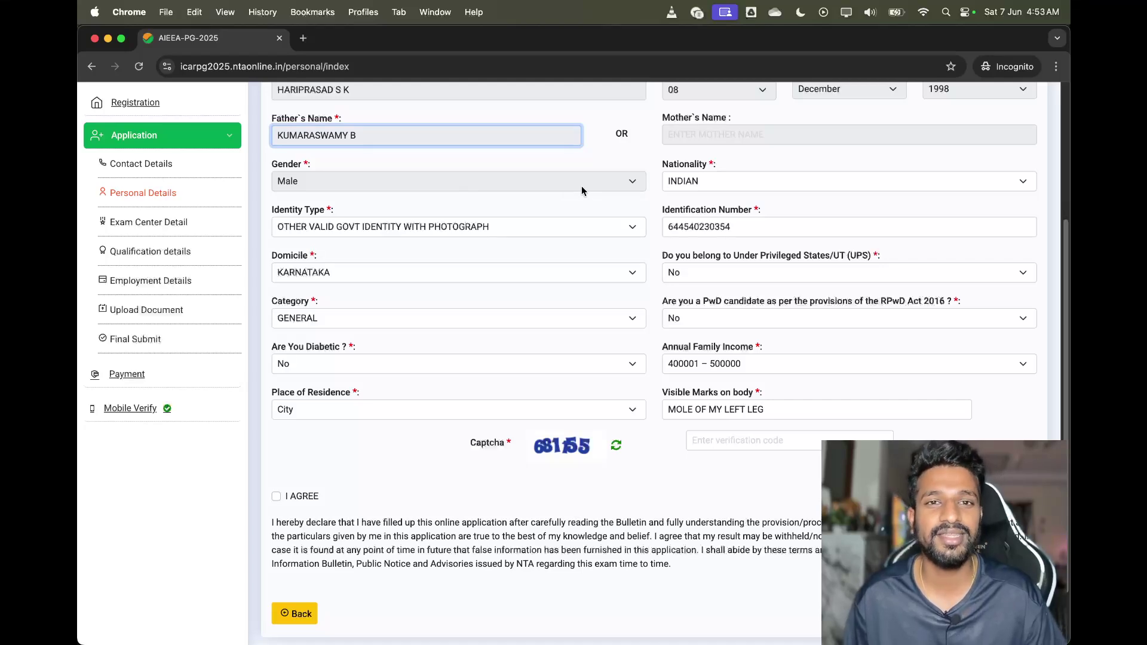
{"action": "scroll", "coordinate": [582, 190], "scroll_direction": "up", "scroll_amount": 1}
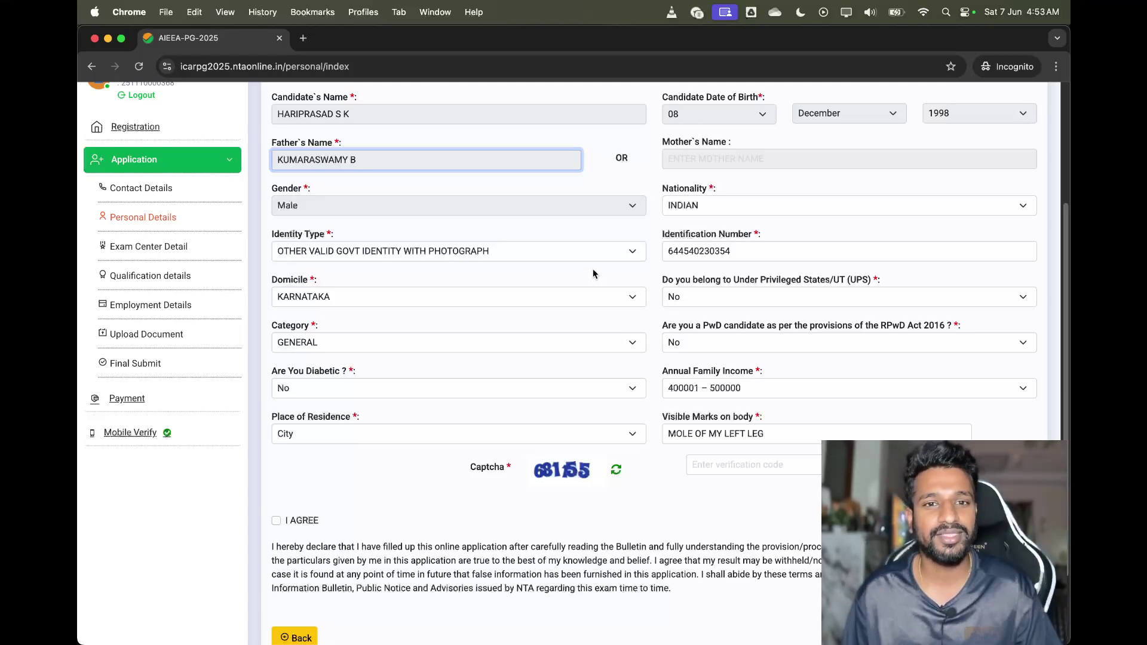
{"action": "scroll", "coordinate": [624, 252], "scroll_direction": "down", "scroll_amount": 1}
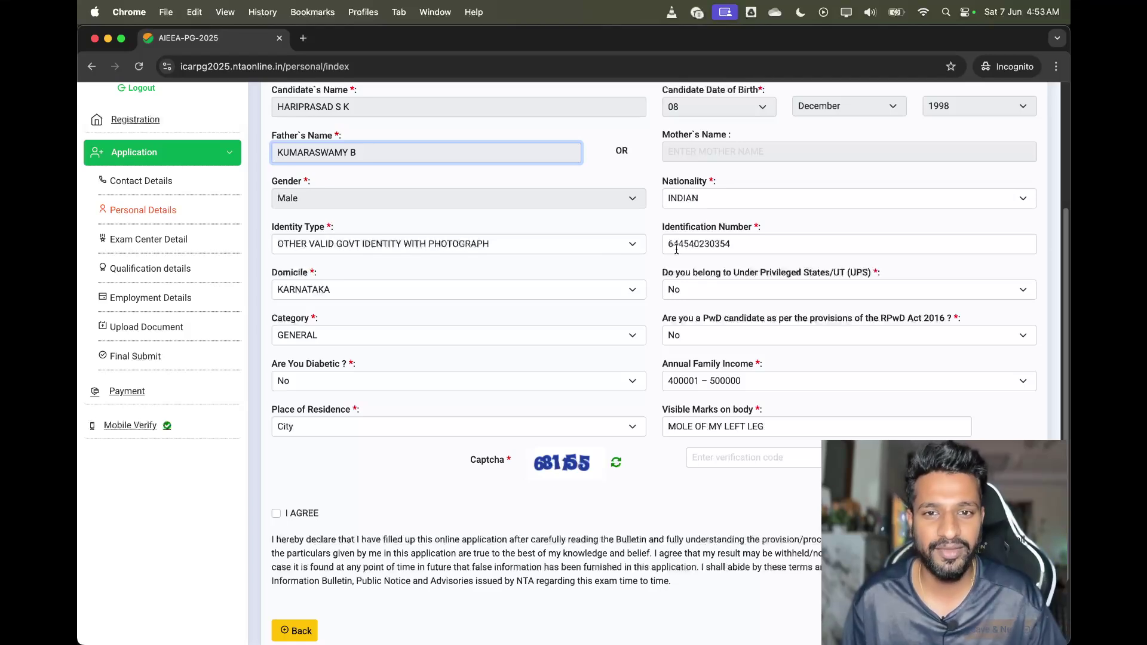
{"action": "scroll", "coordinate": [495, 299], "scroll_direction": "down", "scroll_amount": 1}
Keep GENERAL as the category and click into the captcha verification code field
{"action": "left_click", "coordinate": [467, 335]}
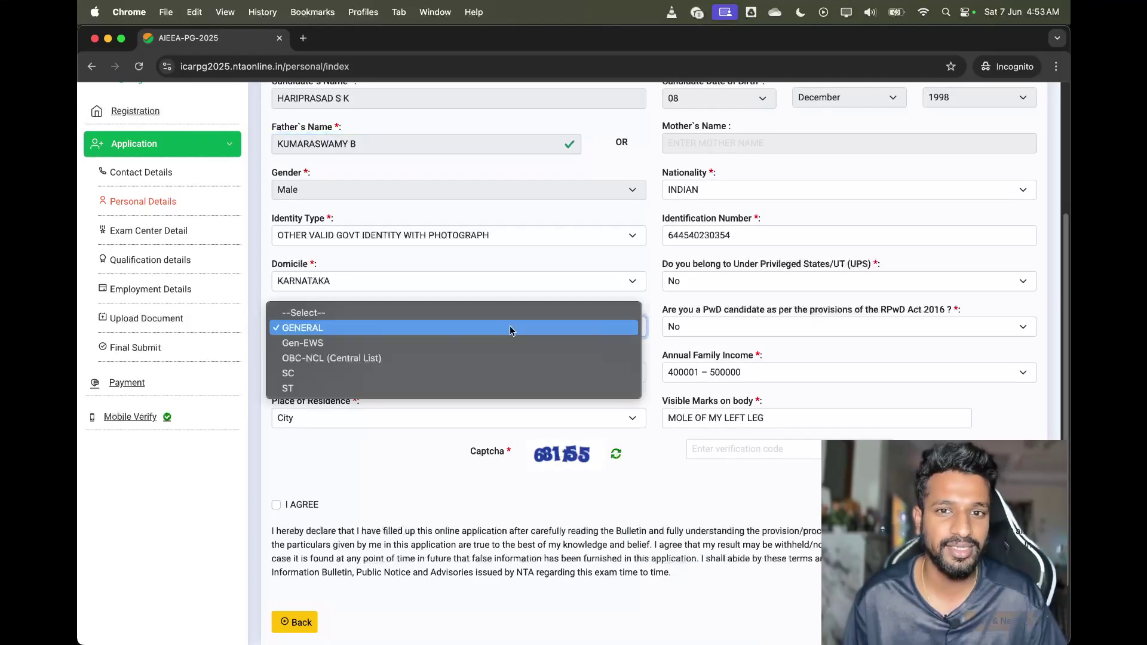
{"action": "left_click", "coordinate": [432, 292]}
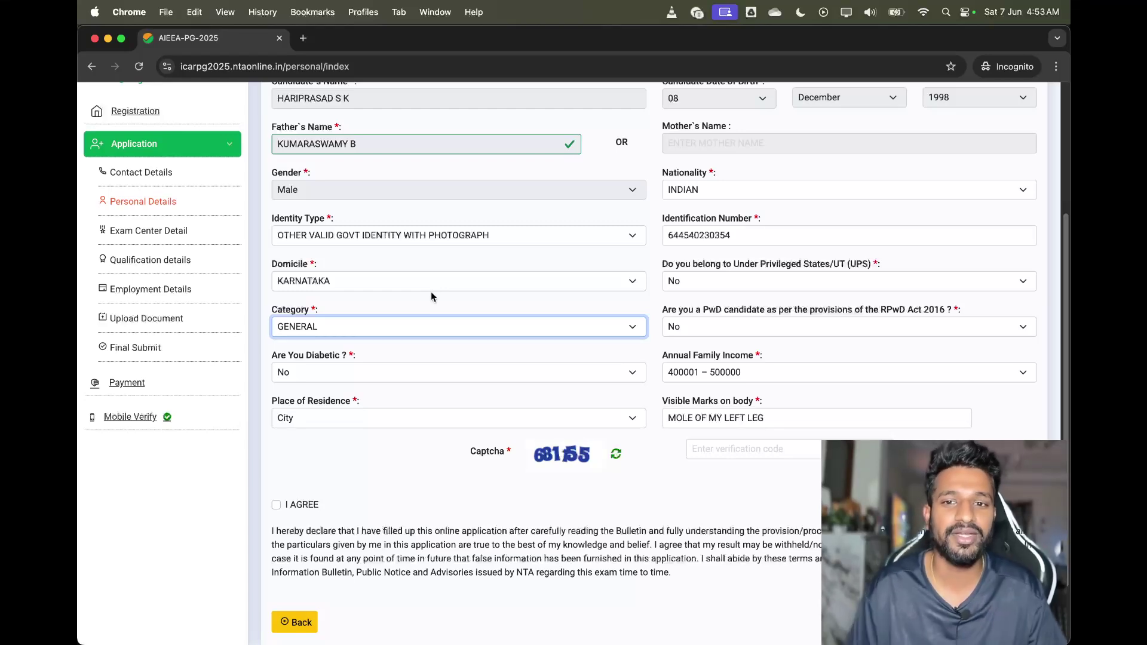
{"action": "scroll", "coordinate": [458, 315], "scroll_direction": "down", "scroll_amount": 2}
{"action": "left_click", "coordinate": [727, 432]}
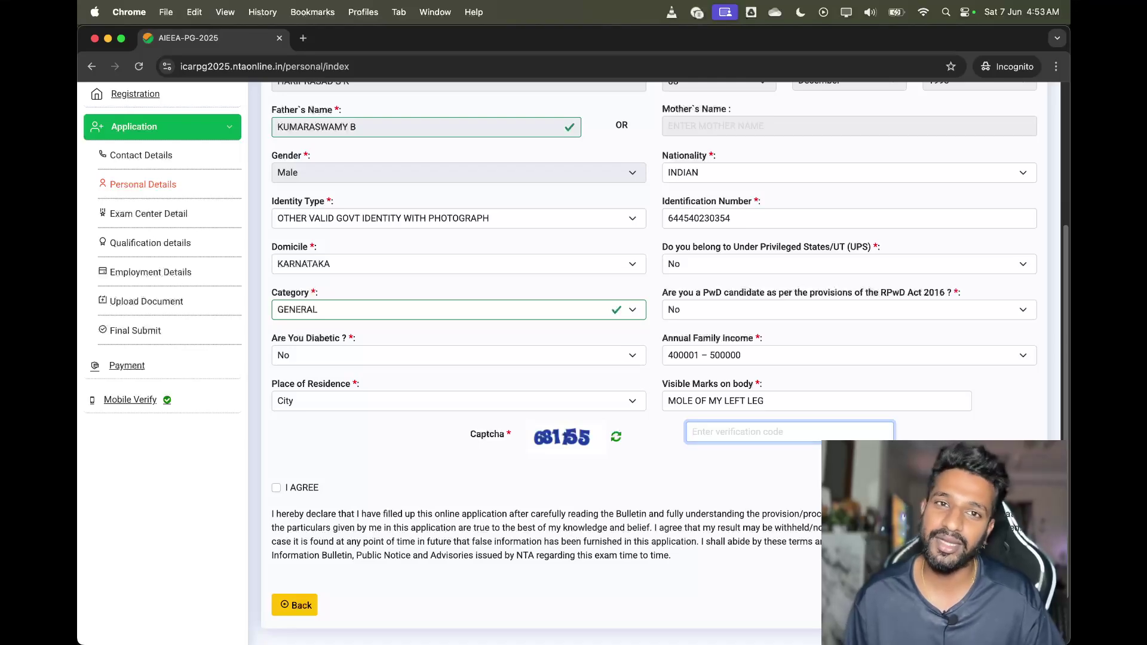
{"action": "left_click", "coordinate": [153, 214]}
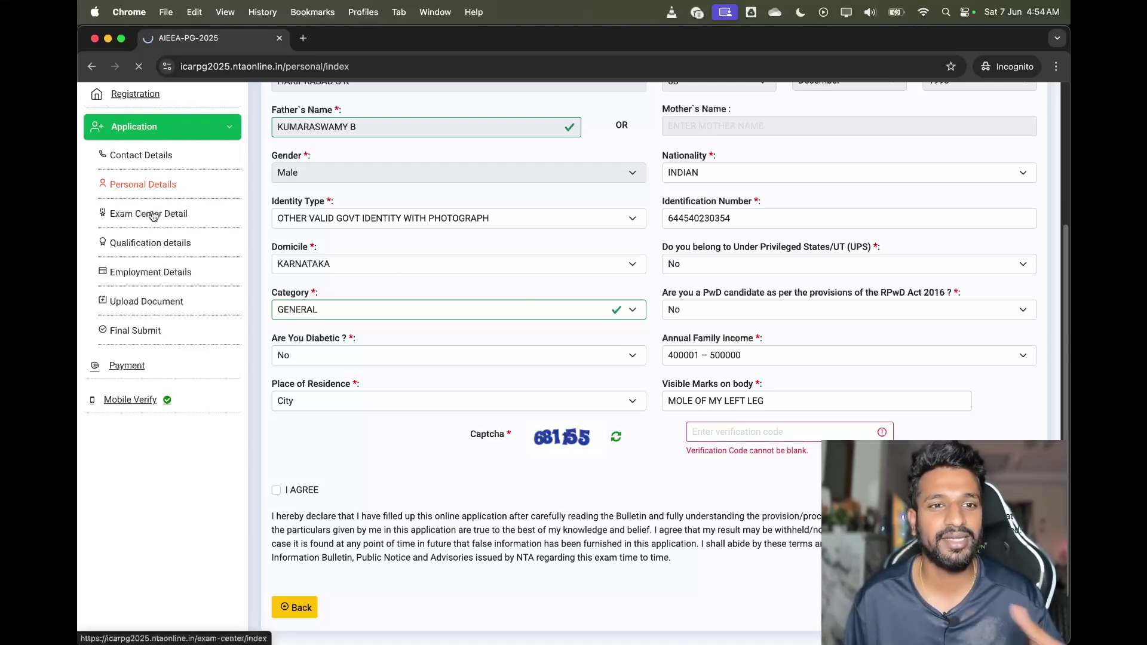
On Exam Center Detail, keep AIEEA (PG) as Apply For and Plant Sciences as subject group
{"action": "scroll", "coordinate": [430, 300], "scroll_direction": "down", "scroll_amount": 1}
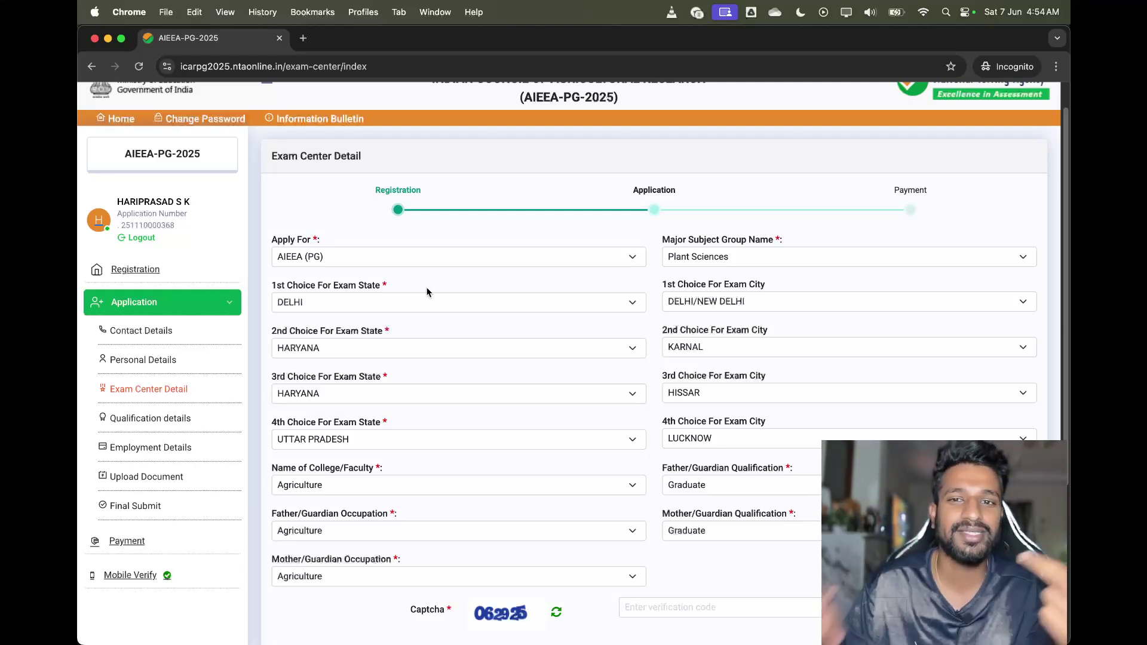
{"action": "left_click", "coordinate": [446, 258]}
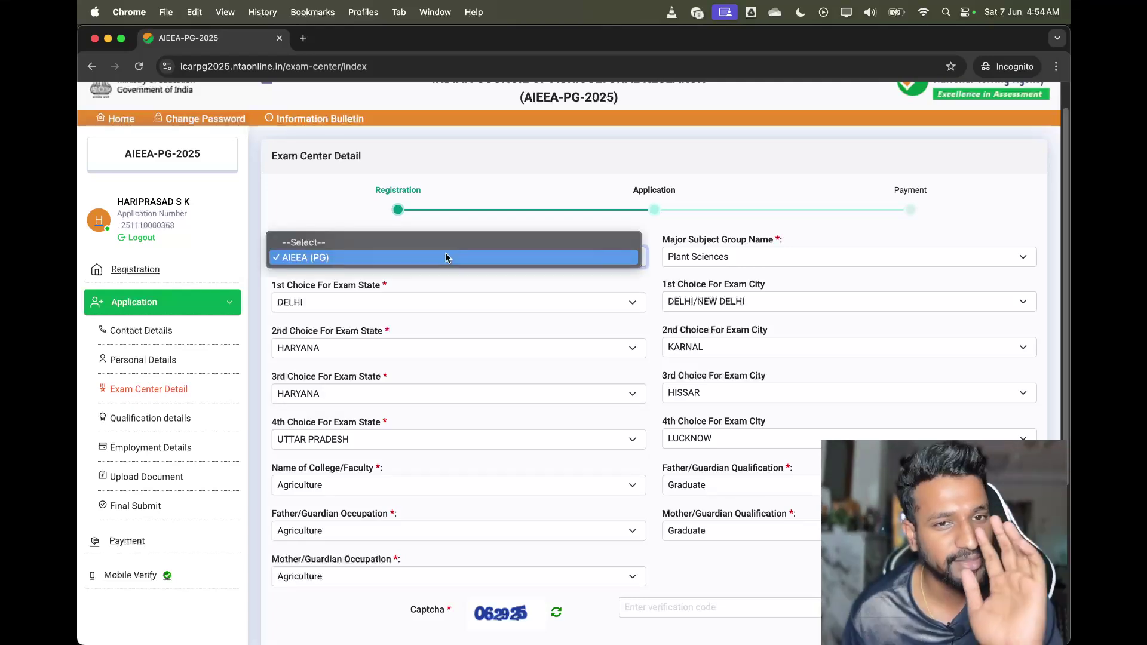
{"action": "left_click", "coordinate": [447, 258]}
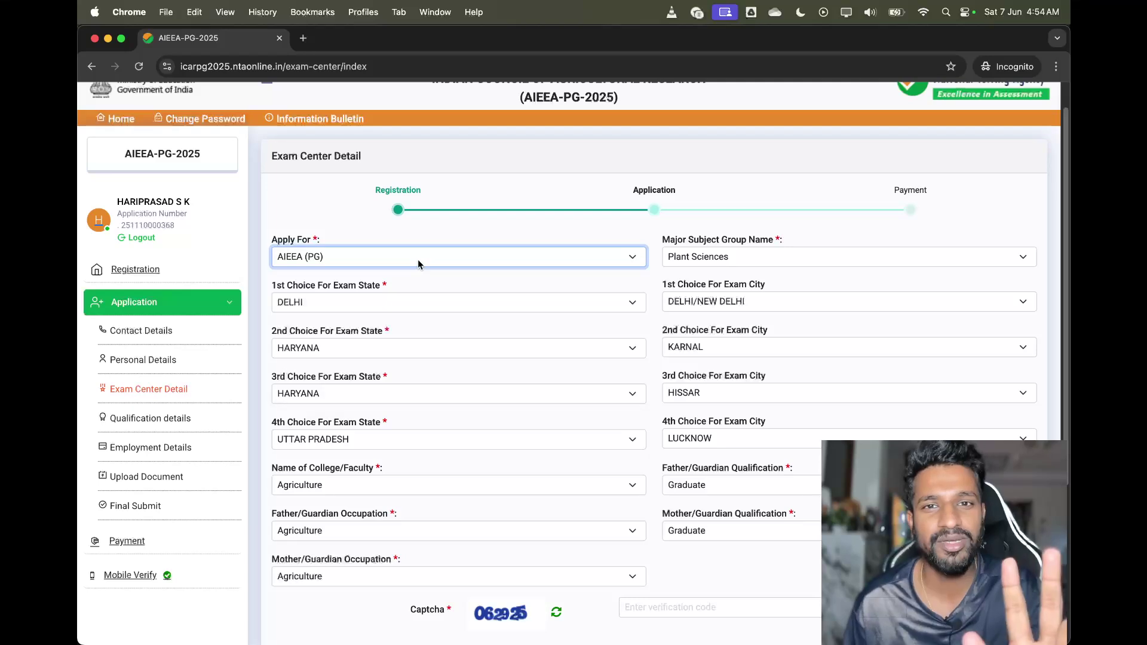
{"action": "left_click", "coordinate": [723, 254]}
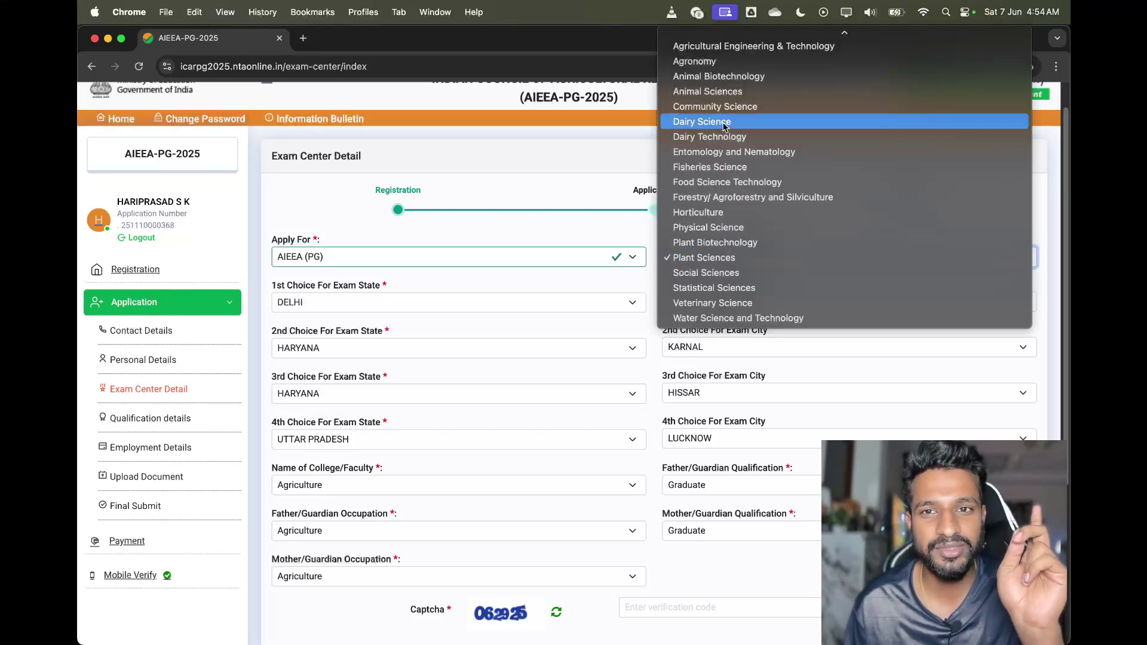
{"action": "left_click", "coordinate": [592, 245]}
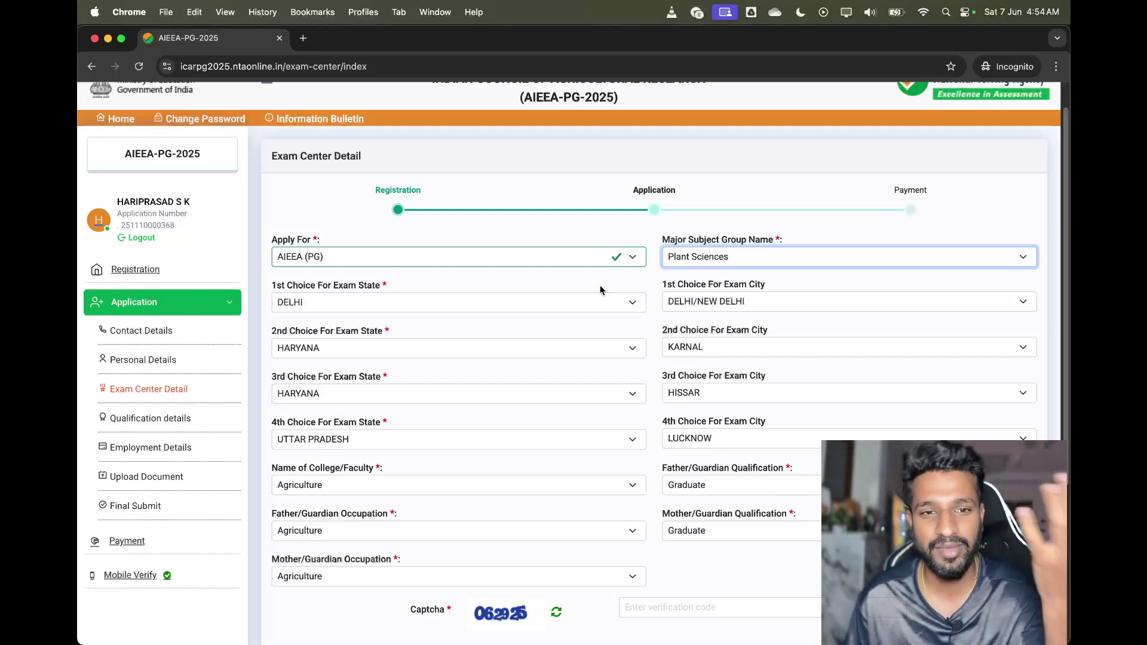
Scroll down to the verification code field, then move to the Qualification Details page
{"action": "scroll", "coordinate": [599, 288], "scroll_direction": "down", "scroll_amount": 1}
{"action": "scroll", "coordinate": [600, 505], "scroll_direction": "down", "scroll_amount": 1}
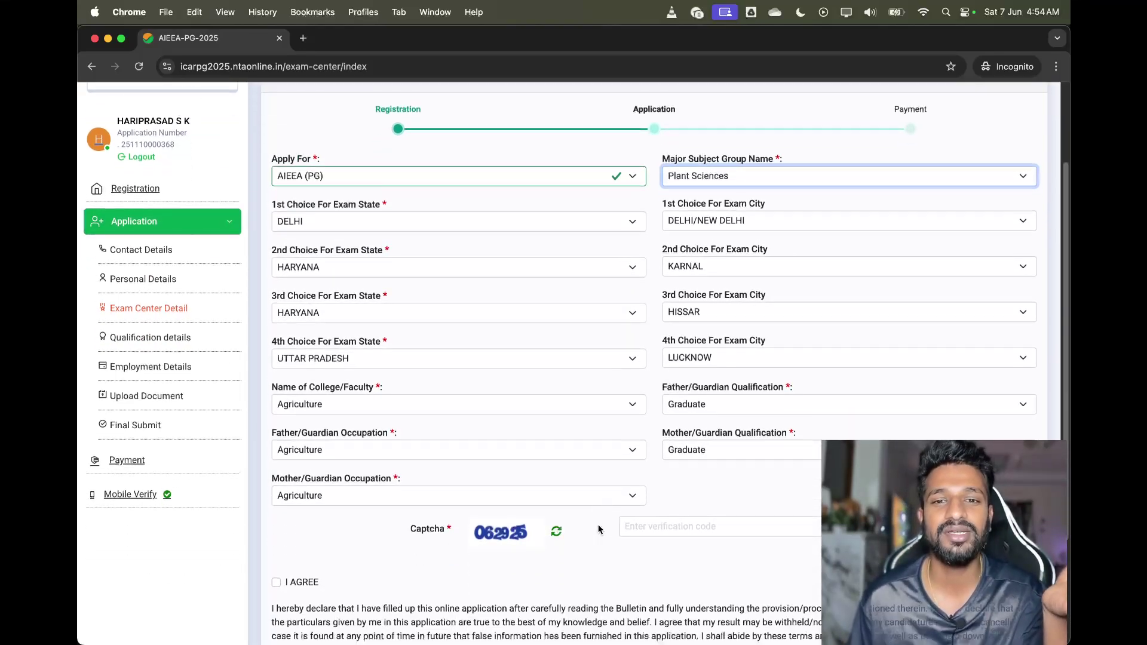
{"action": "scroll", "coordinate": [666, 526], "scroll_direction": "down", "scroll_amount": 1}
{"action": "left_click", "coordinate": [670, 524]}
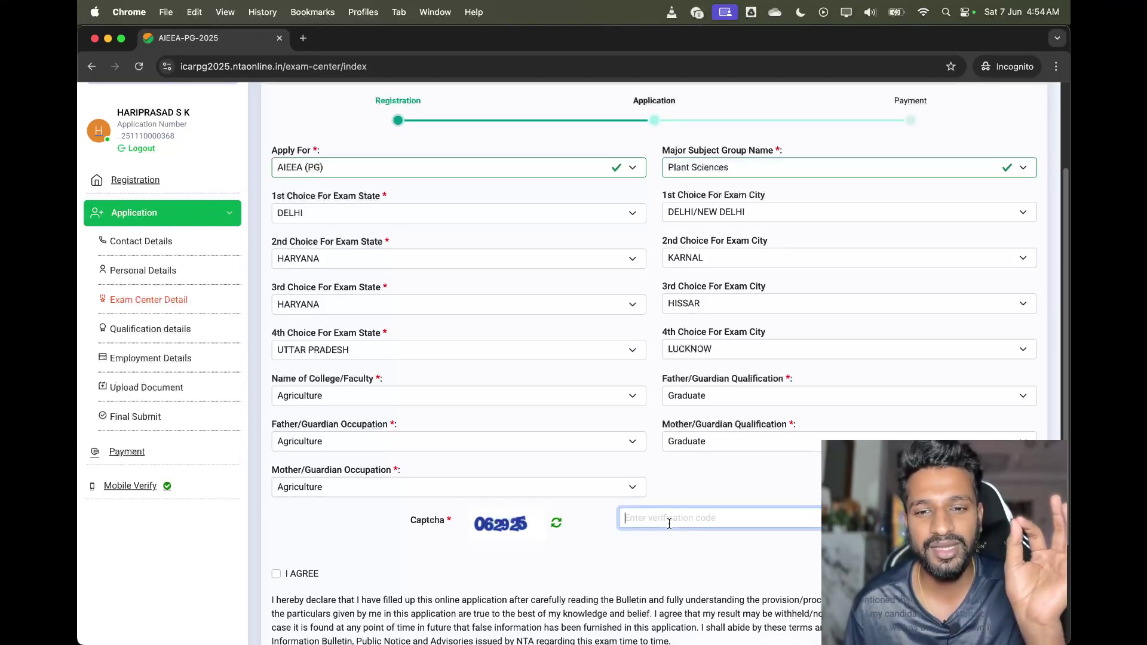
{"action": "scroll", "coordinate": [670, 525], "scroll_direction": "down", "scroll_amount": 4}
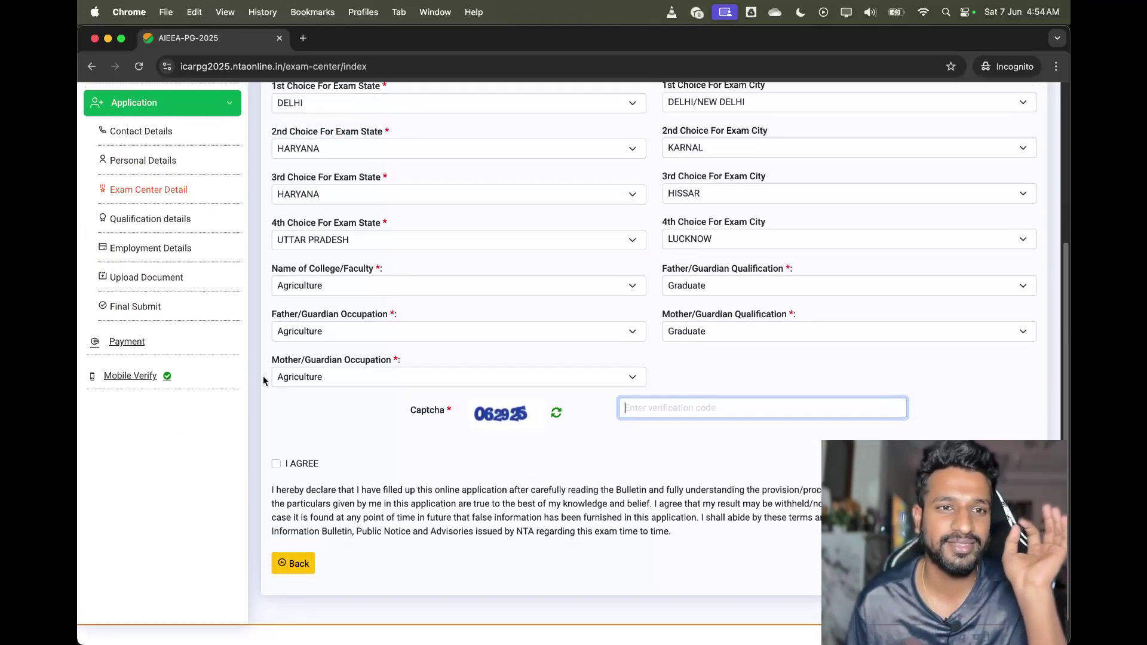
{"action": "left_click", "coordinate": [157, 219]}
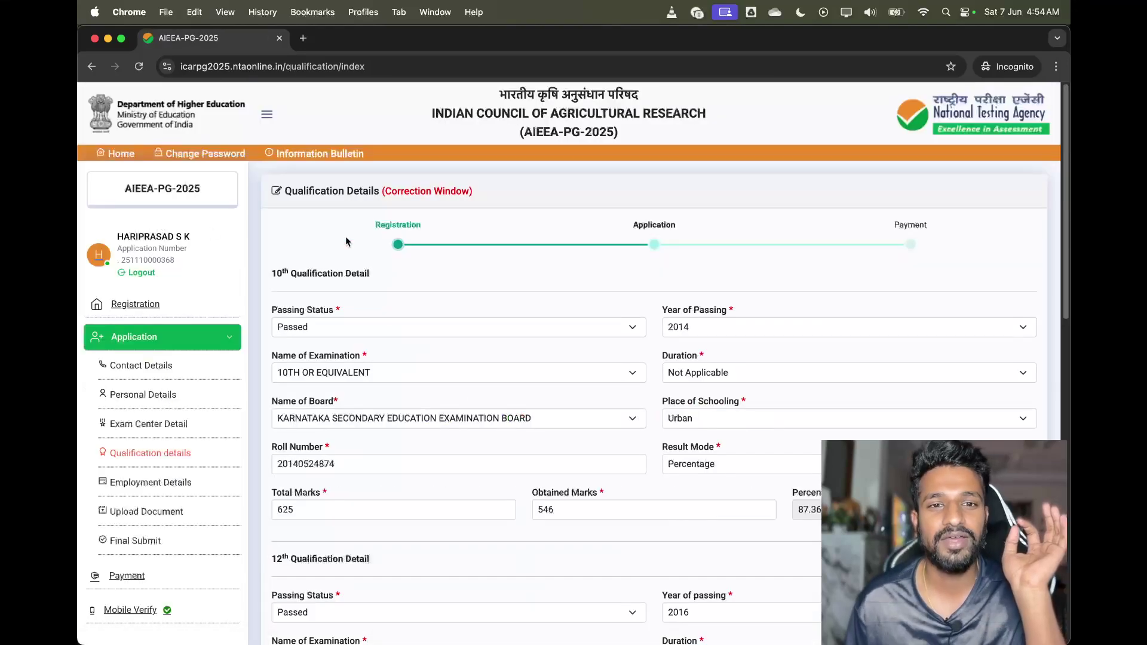
Review the 10th, 12th and graduation entries, including the 10th obtained marks, then open Employment Details
{"action": "scroll", "coordinate": [443, 253], "scroll_direction": "down", "scroll_amount": 2}
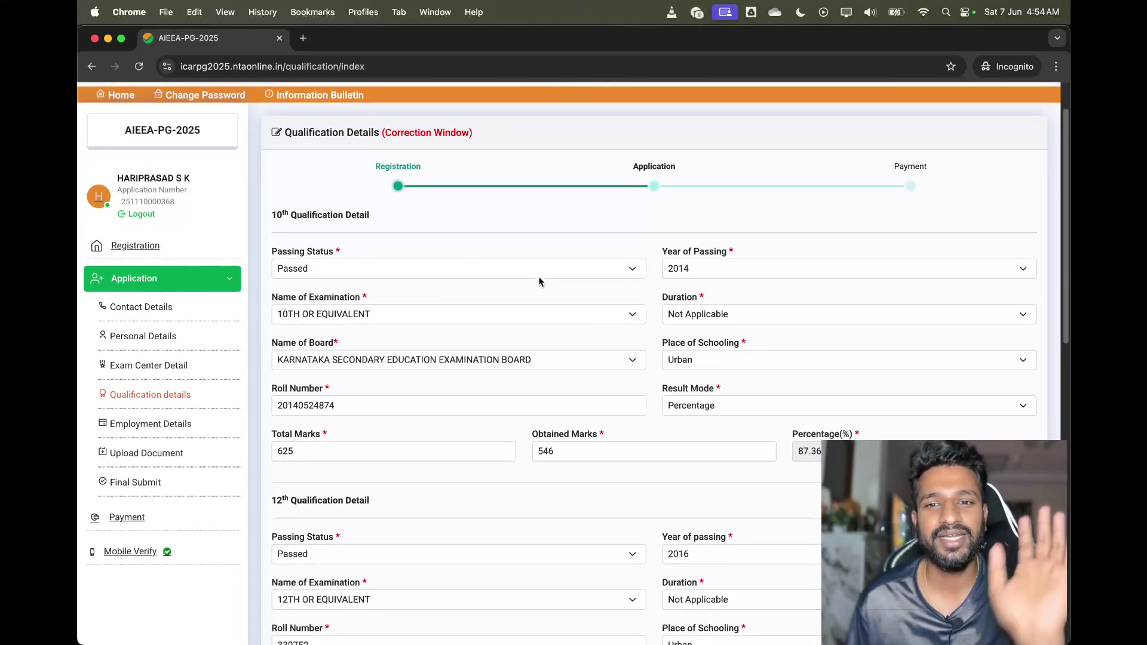
{"action": "scroll", "coordinate": [598, 310], "scroll_direction": "down", "scroll_amount": 1}
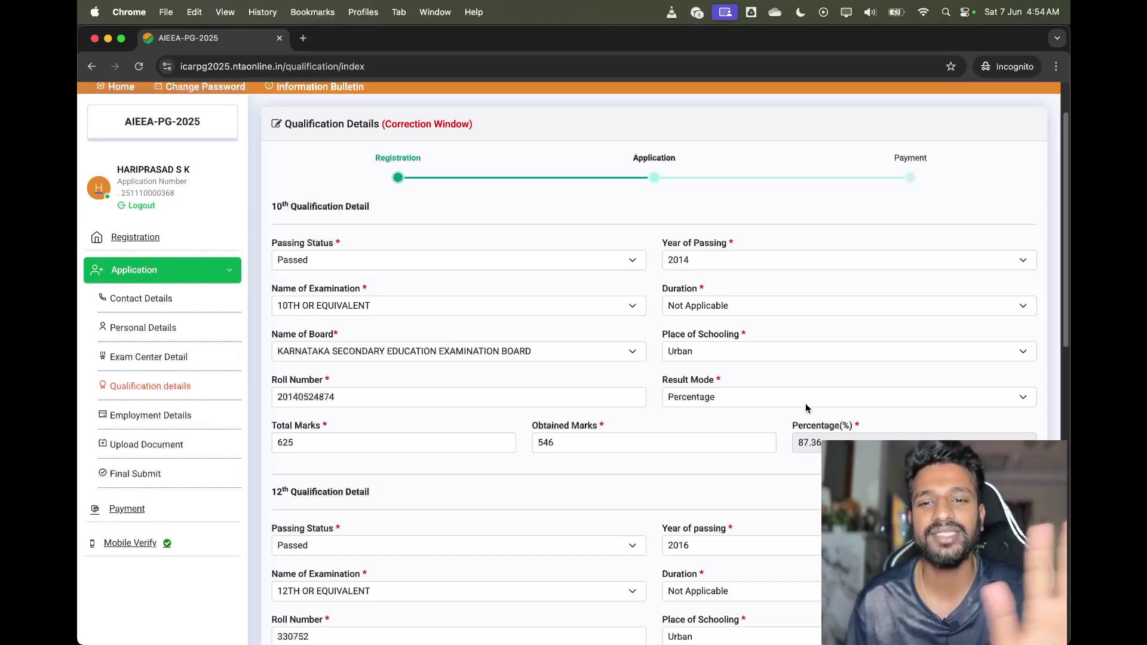
{"action": "left_click", "coordinate": [677, 449]}
{"action": "scroll", "coordinate": [661, 453], "scroll_direction": "down", "scroll_amount": 10}
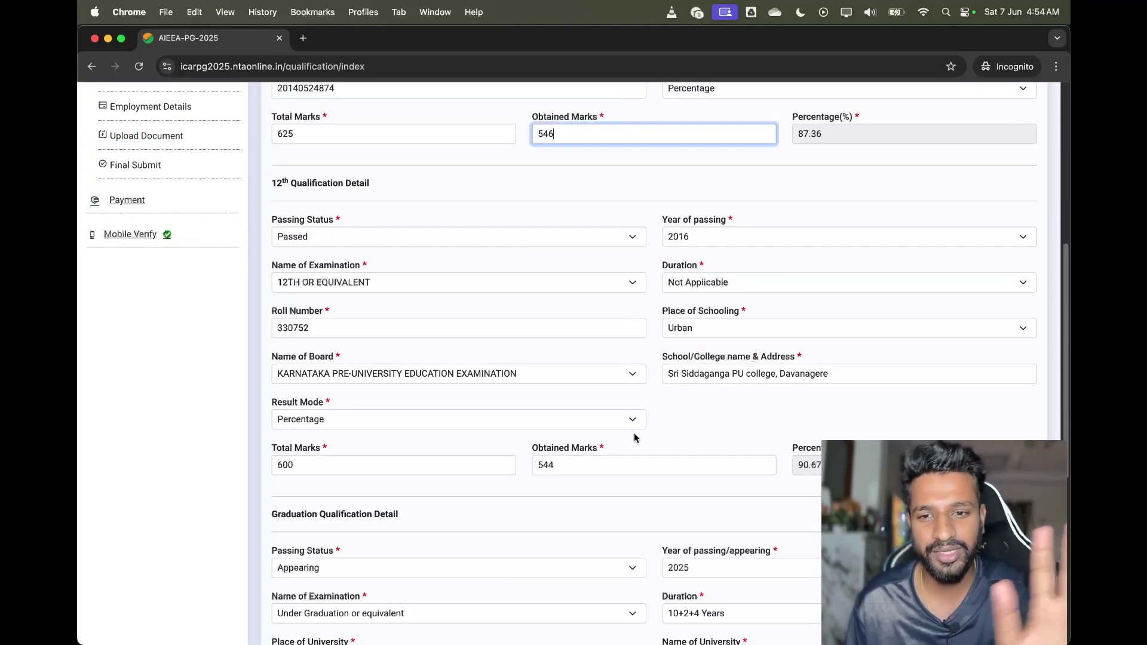
{"action": "scroll", "coordinate": [636, 433], "scroll_direction": "down", "scroll_amount": 5}
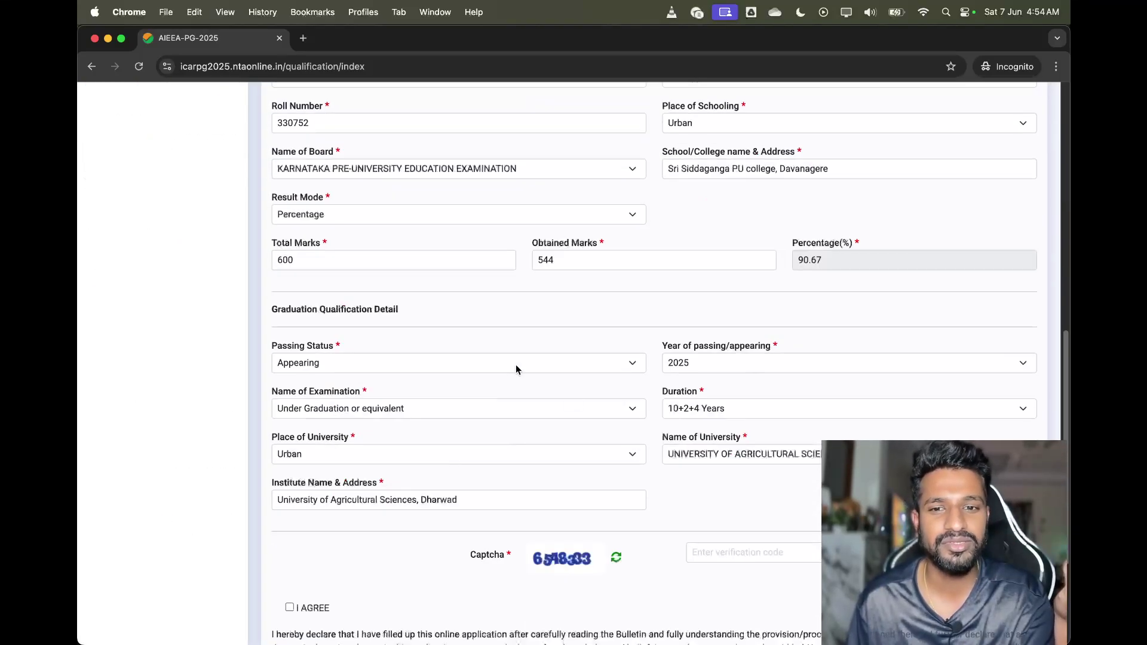
{"action": "scroll", "coordinate": [604, 371], "scroll_direction": "up", "scroll_amount": 15}
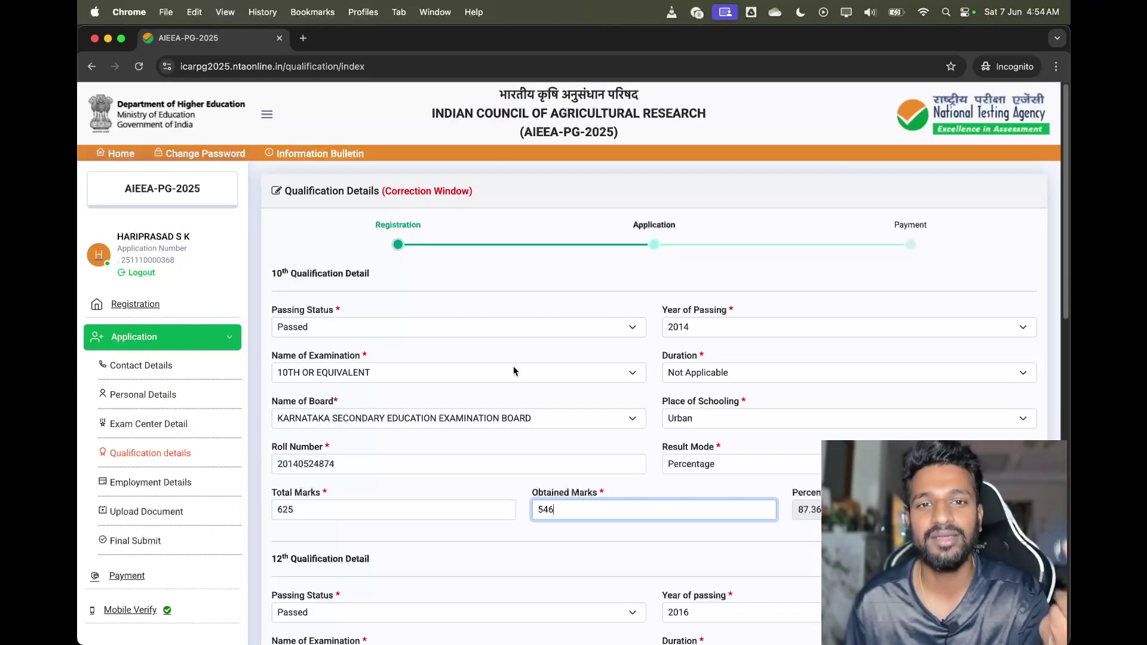
{"action": "scroll", "coordinate": [102, 462], "scroll_direction": "down", "scroll_amount": 1}
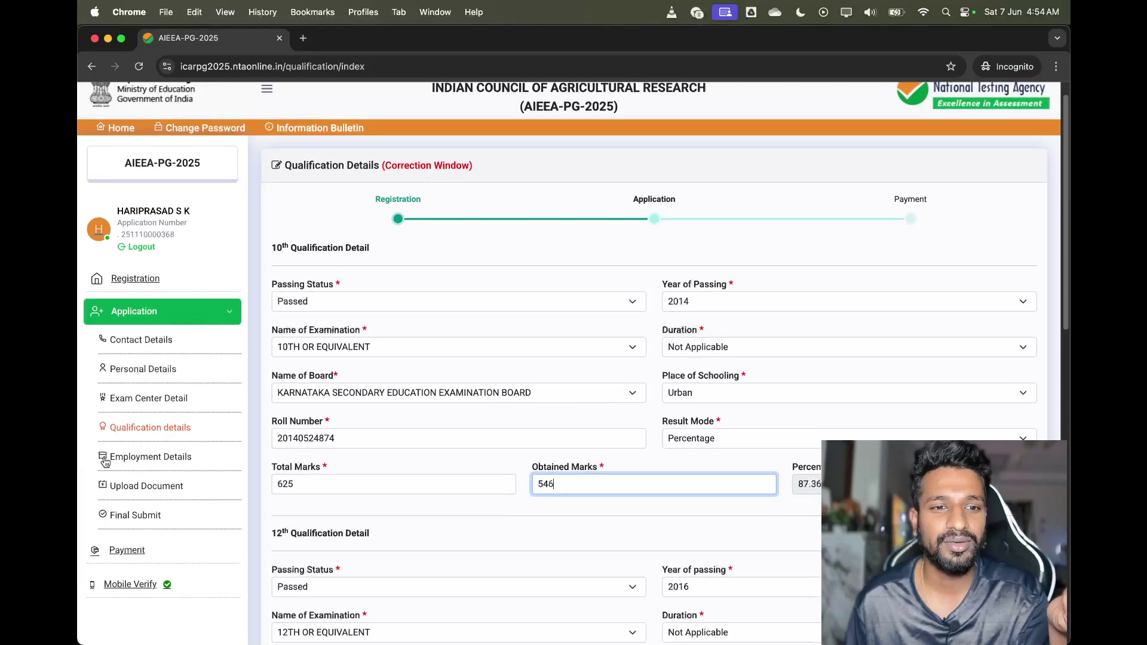
{"action": "left_click", "coordinate": [103, 462]}
{"action": "scroll", "coordinate": [424, 417], "scroll_direction": "down", "scroll_amount": 1}
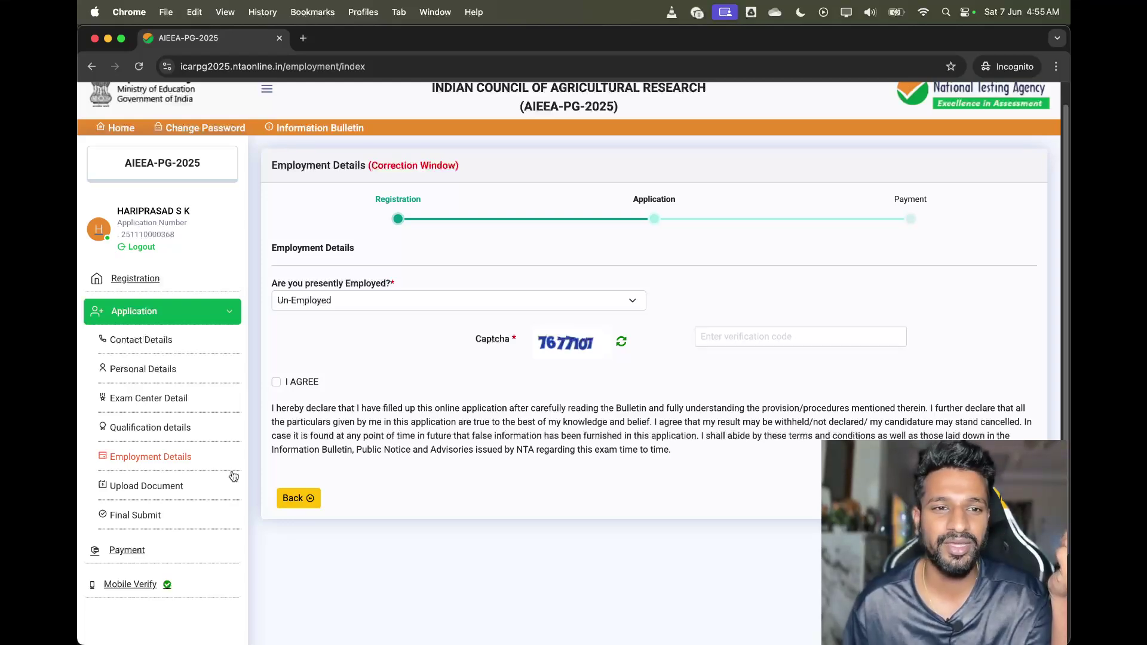
{"action": "scroll", "coordinate": [147, 476], "scroll_direction": "down", "scroll_amount": 1}
Open Upload Document to view the existing photo, signature and thumb impression
{"action": "left_click", "coordinate": [147, 475]}
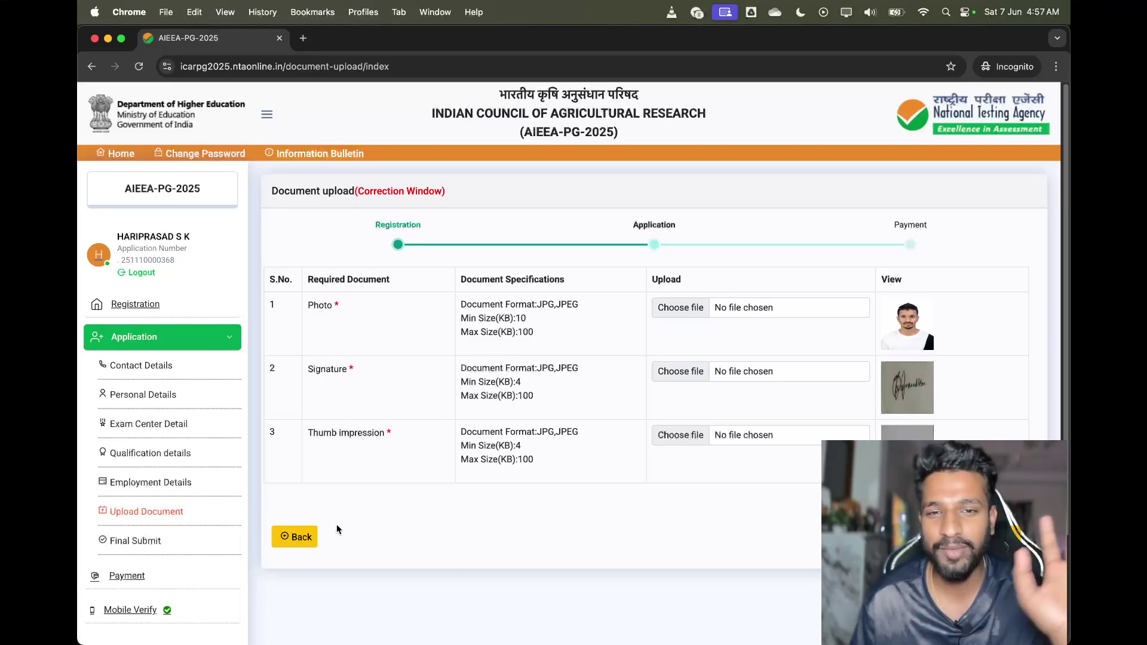
{"action": "scroll", "coordinate": [395, 490], "scroll_direction": "down", "scroll_amount": 1}
Review the full application and move on to the final submission particulars checklist
{"action": "left_click", "coordinate": [134, 515]}
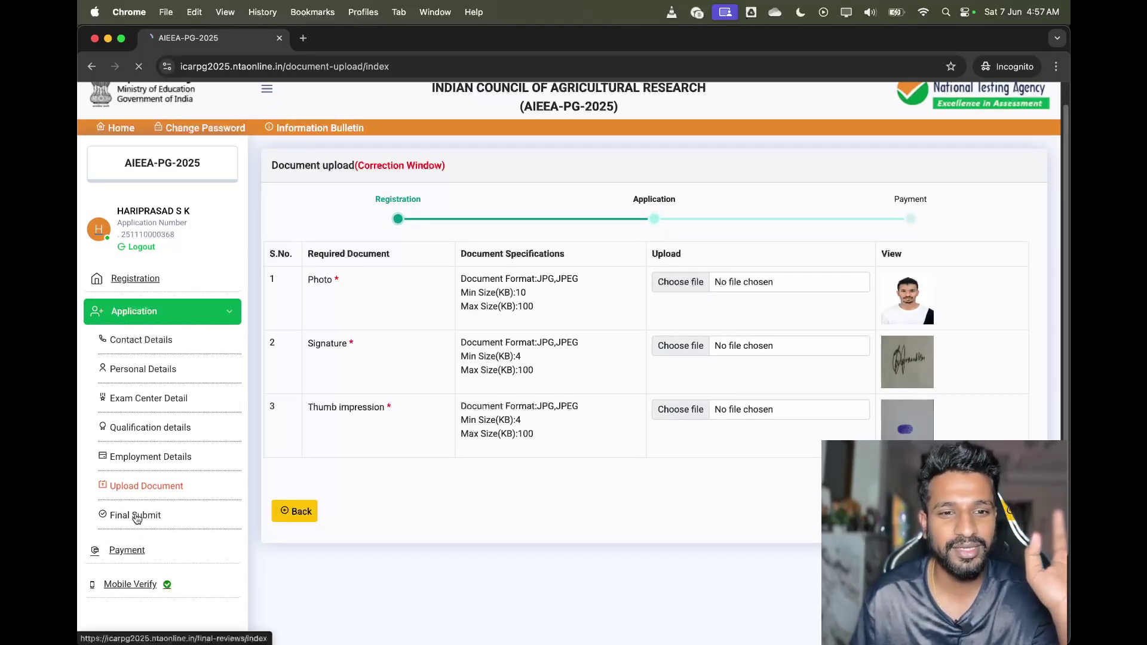
{"action": "scroll", "coordinate": [497, 434], "scroll_direction": "down", "scroll_amount": 15}
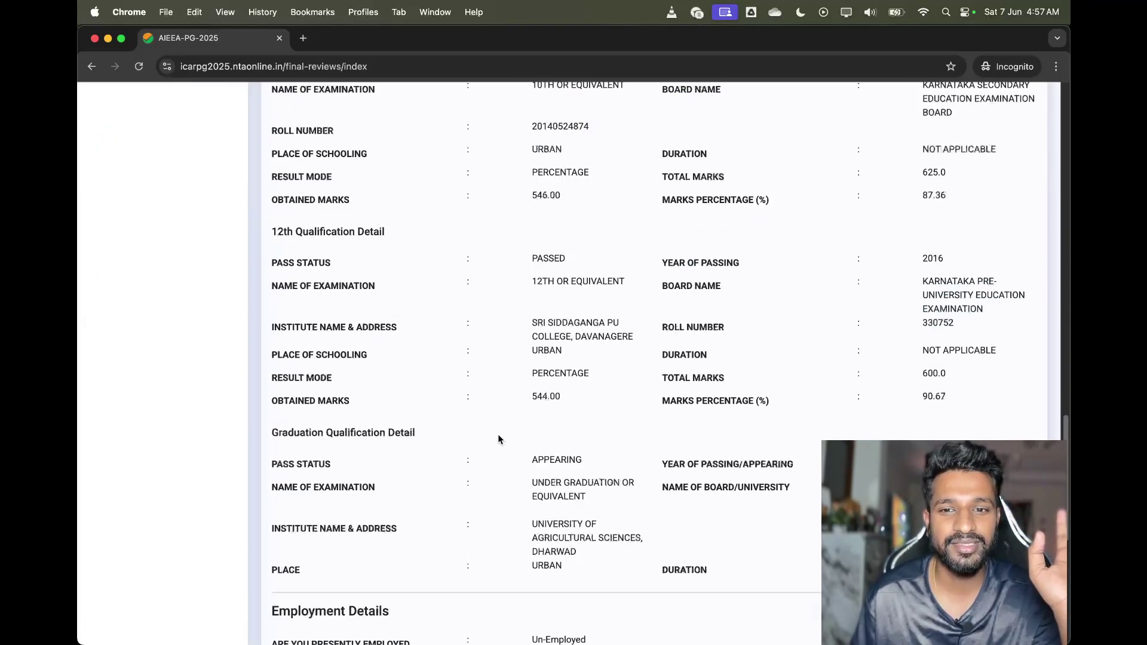
{"action": "scroll", "coordinate": [504, 434], "scroll_direction": "down", "scroll_amount": 4}
{"action": "scroll", "coordinate": [504, 434], "scroll_direction": "up", "scroll_amount": 20}
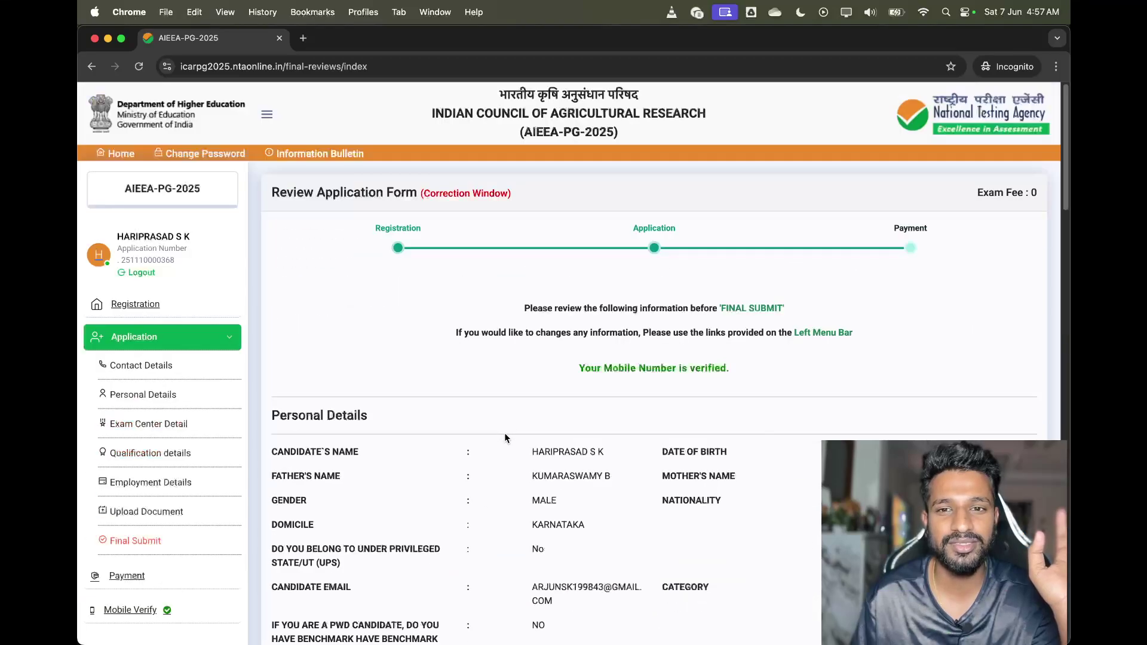
{"action": "scroll", "coordinate": [764, 516], "scroll_direction": "down", "scroll_amount": 20}
{"action": "left_click", "coordinate": [1010, 541]}
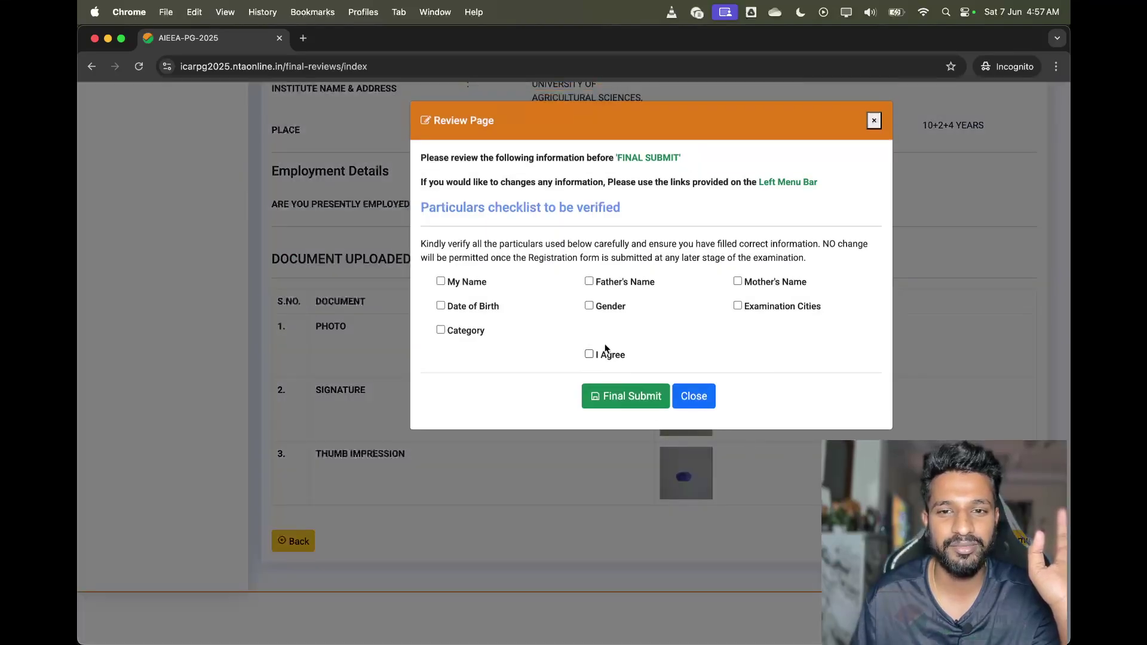
Tick Name, Date of Birth, Category, Gender, parents' names, Examination Cities and I Agree, then final-submit
{"action": "left_click", "coordinate": [441, 282]}
{"action": "left_click", "coordinate": [441, 306]}
{"action": "left_click", "coordinate": [441, 330]}
{"action": "left_click", "coordinate": [589, 306]}
{"action": "left_click", "coordinate": [595, 283]}
{"action": "left_click", "coordinate": [741, 282]}
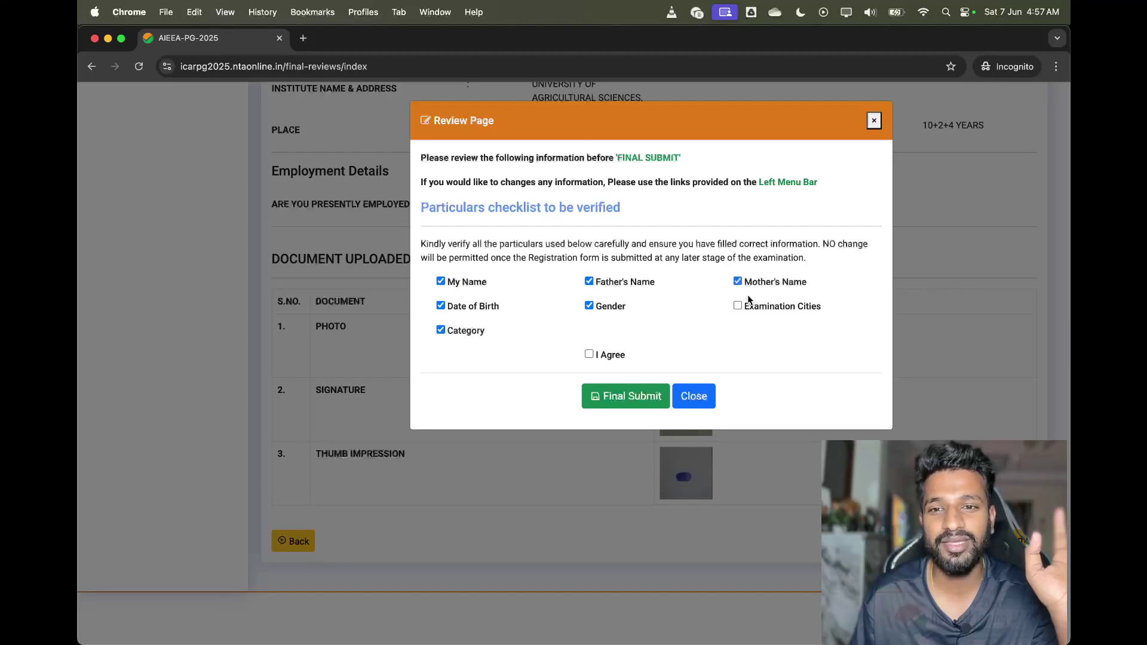
{"action": "left_click", "coordinate": [739, 305]}
{"action": "left_click", "coordinate": [590, 354]}
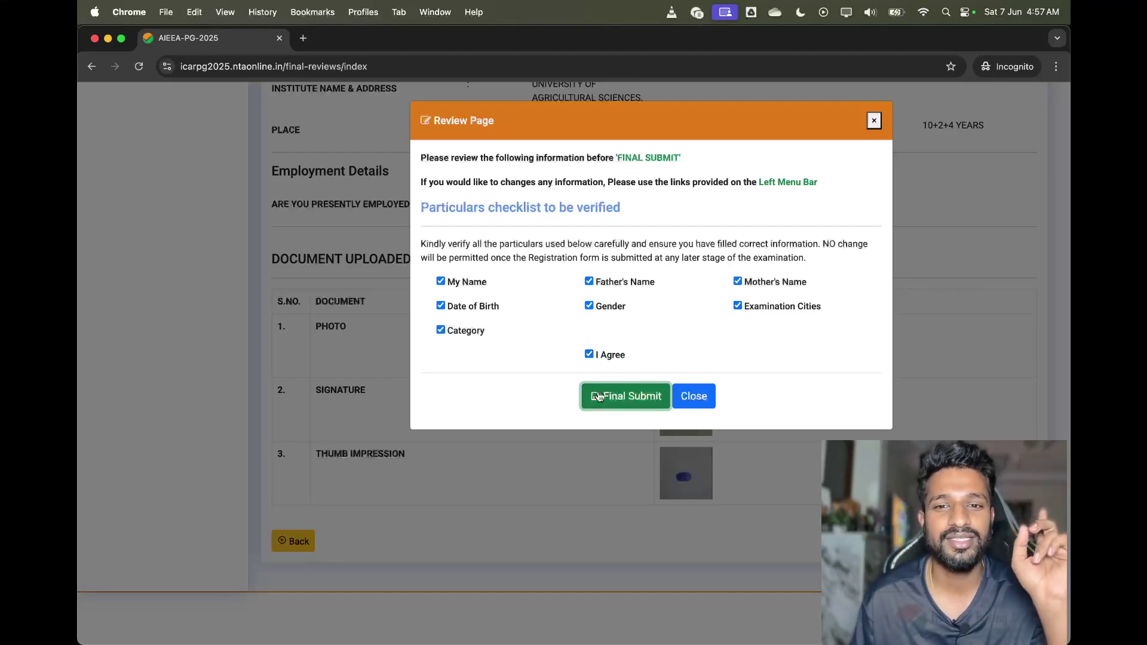
{"action": "left_click", "coordinate": [599, 396]}
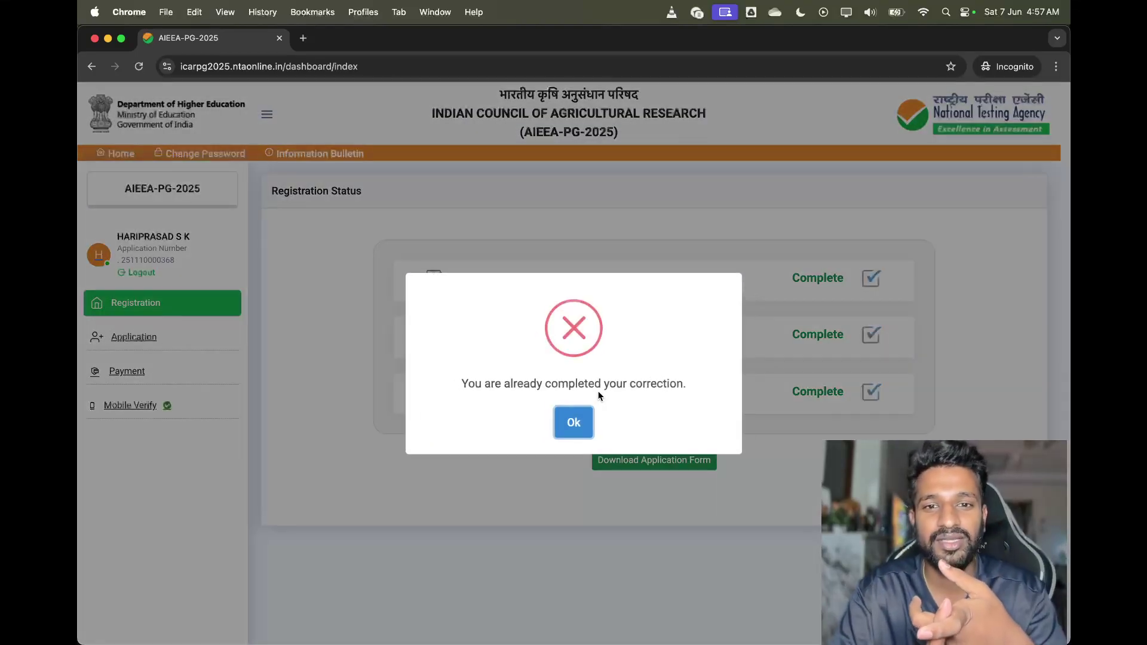
Acknowledge the 'You are already completed your correction' alert with Ok
{"action": "left_click", "coordinate": [564, 423]}
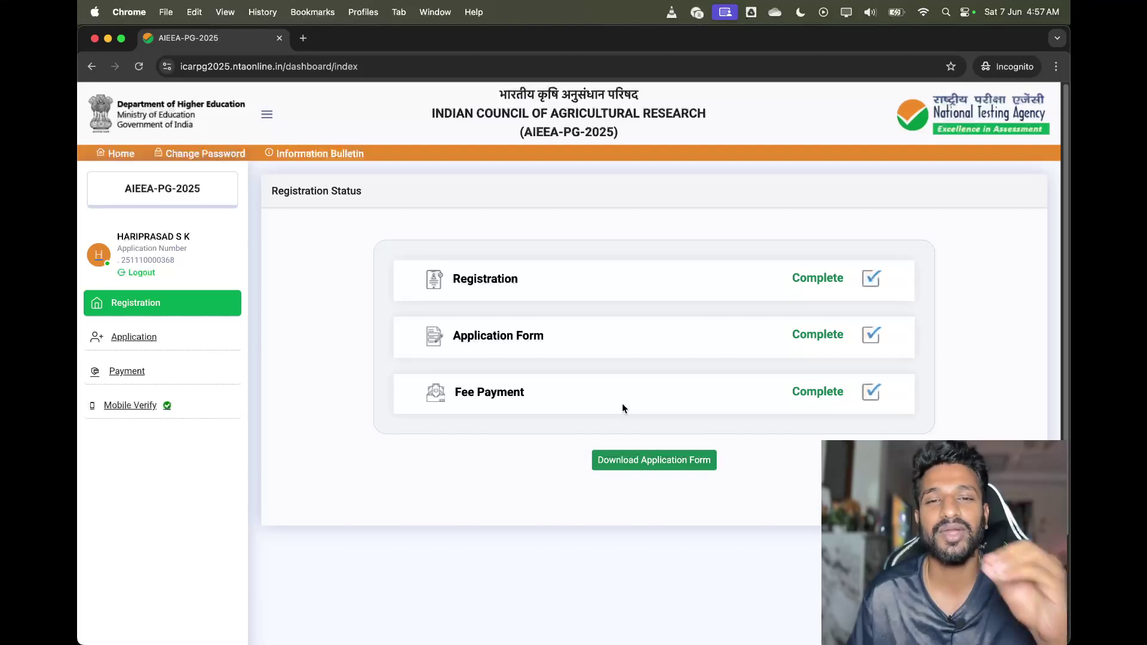
Open the application form in a new tab and save its PDF to Downloads
{"action": "left_click", "coordinate": [687, 467]}
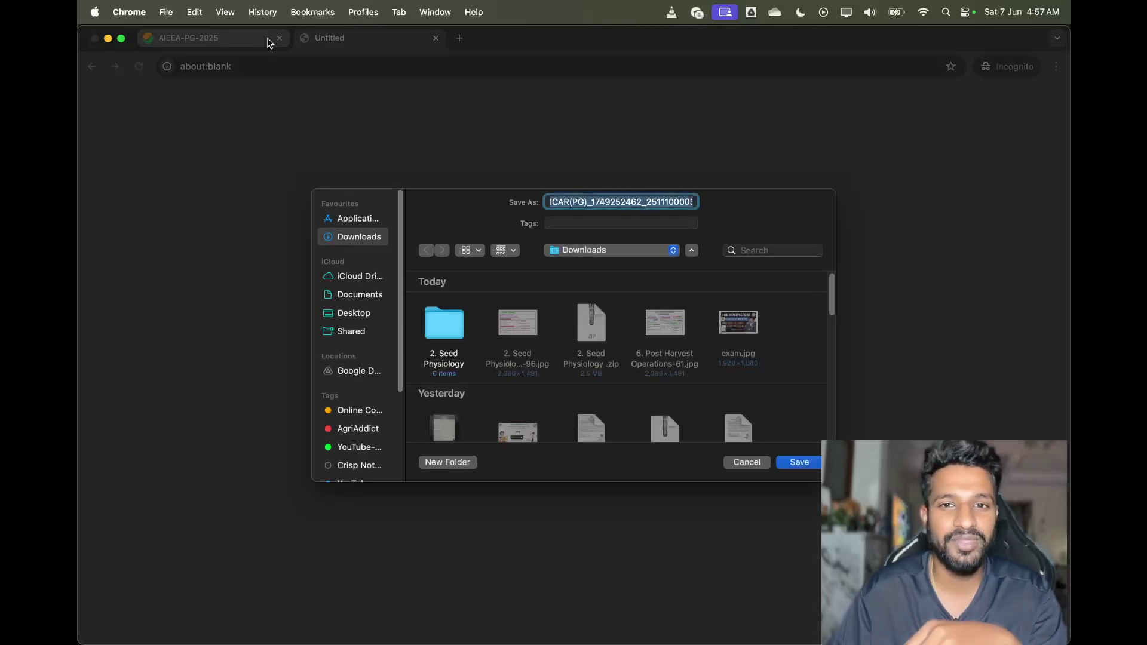
{"action": "scroll", "coordinate": [563, 333], "scroll_direction": "down", "scroll_amount": 10}
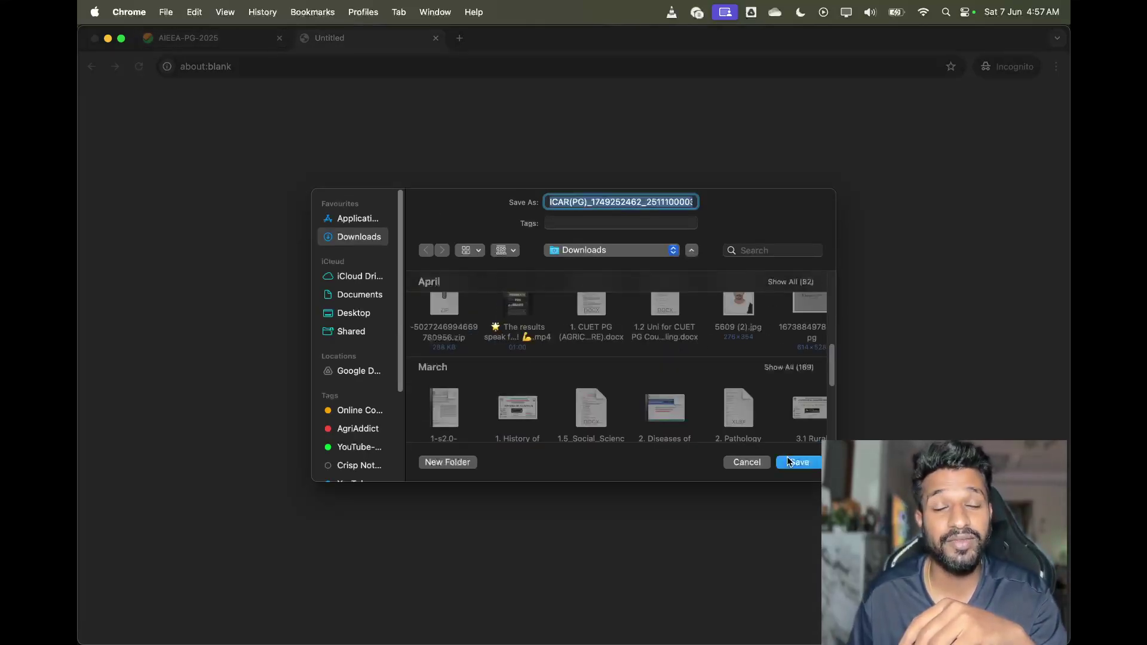
{"action": "left_click", "coordinate": [790, 463]}
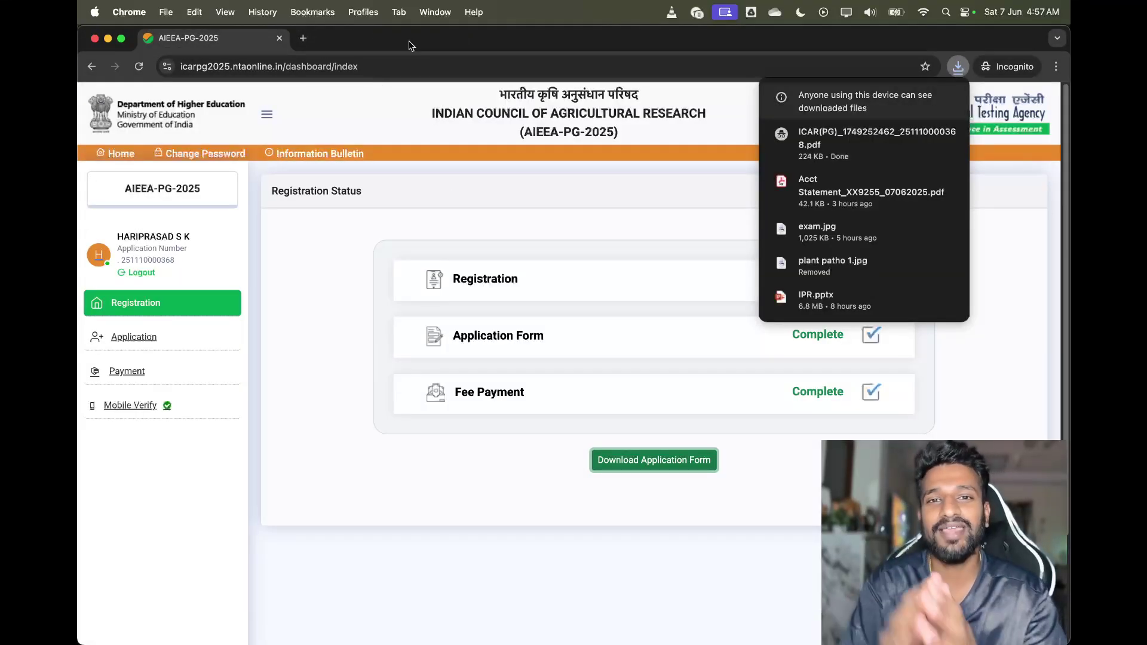